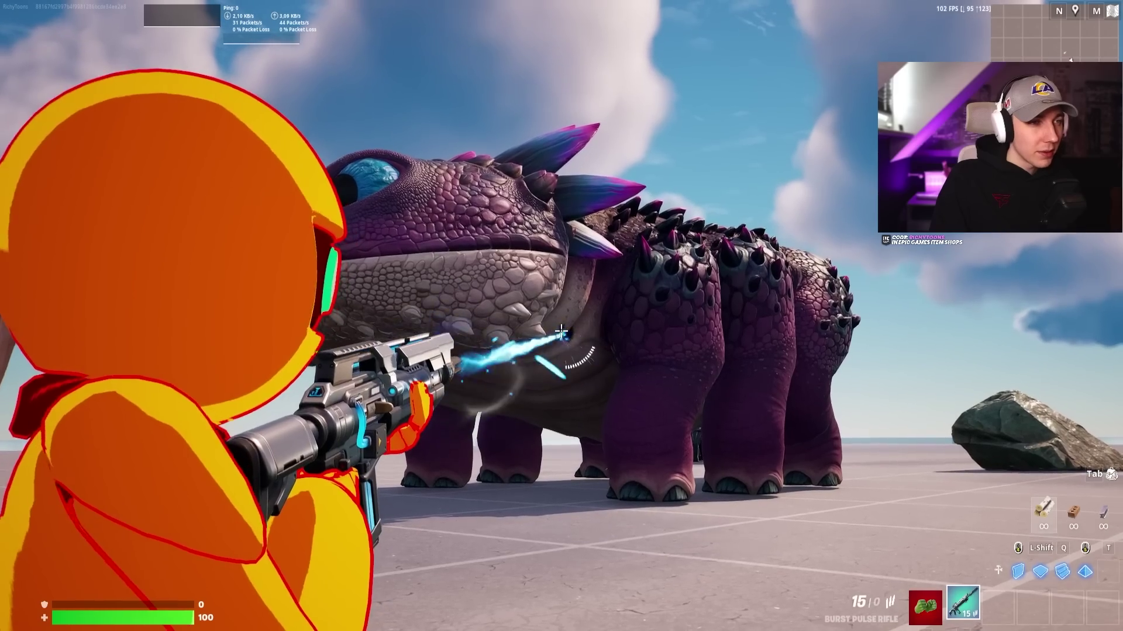
click(561, 331)
right_click(561, 331)
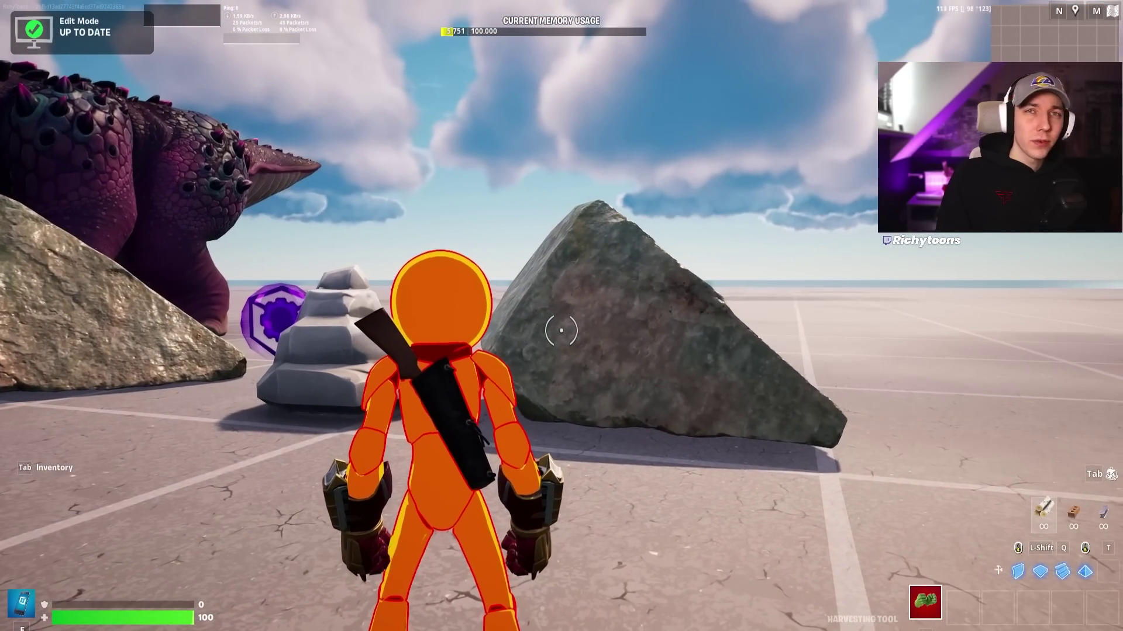
key(f)
right_click(561, 330)
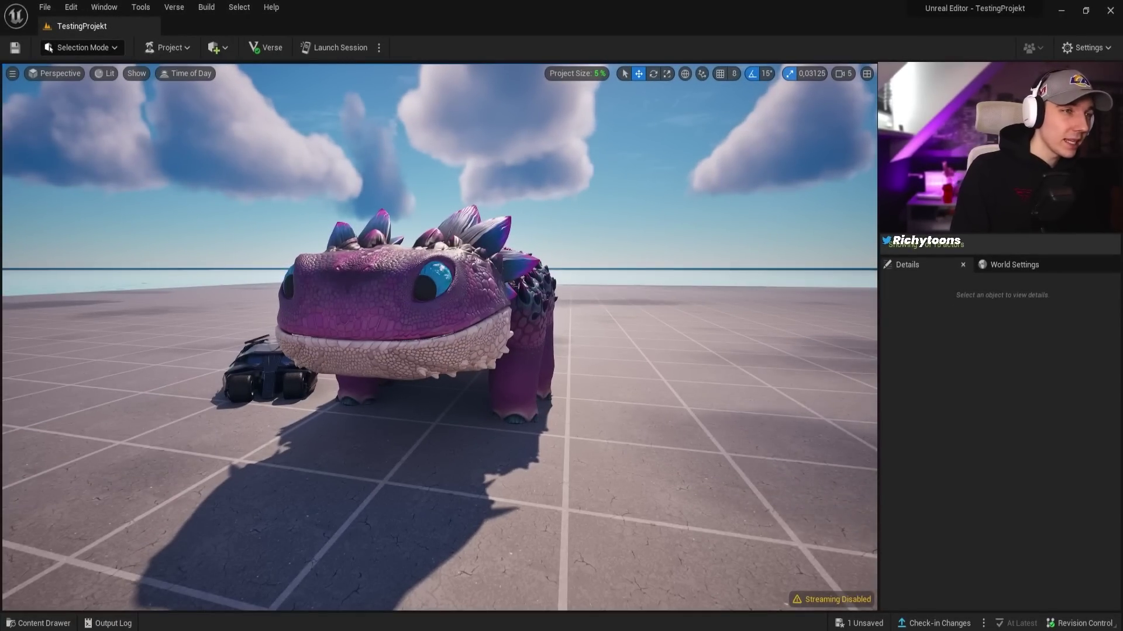
Step: Select the imported vehicle, creature and gemstone rock one by one and examine the asset details of the Amazonite_Gemstone3_0 static mesh
right_drag(717, 268, 716, 251)
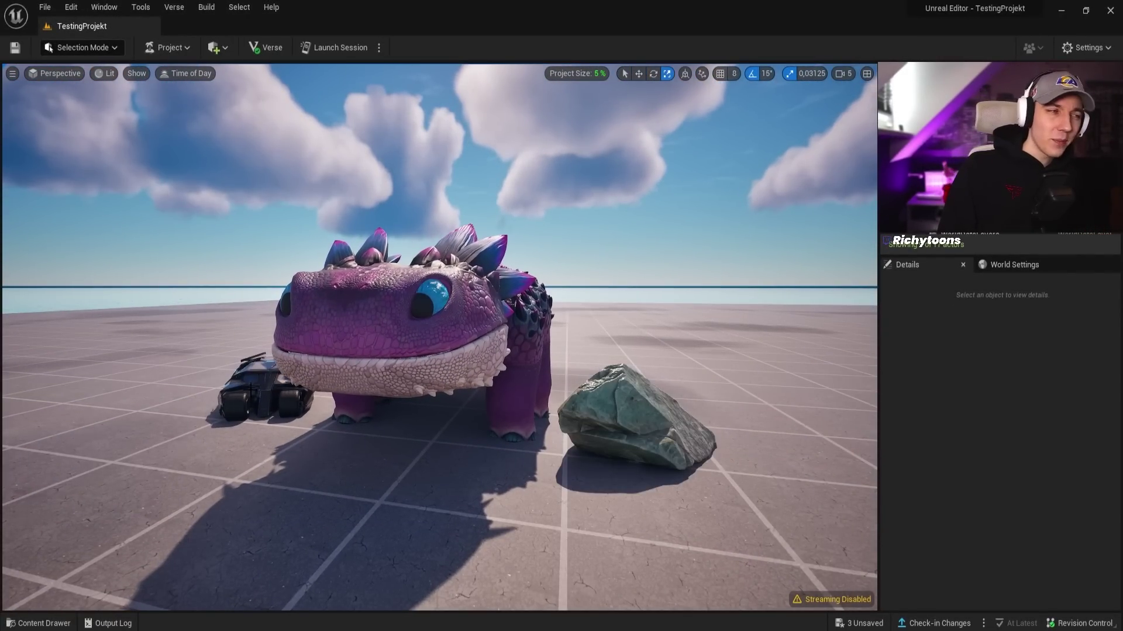
click(251, 389)
click(410, 374)
click(628, 397)
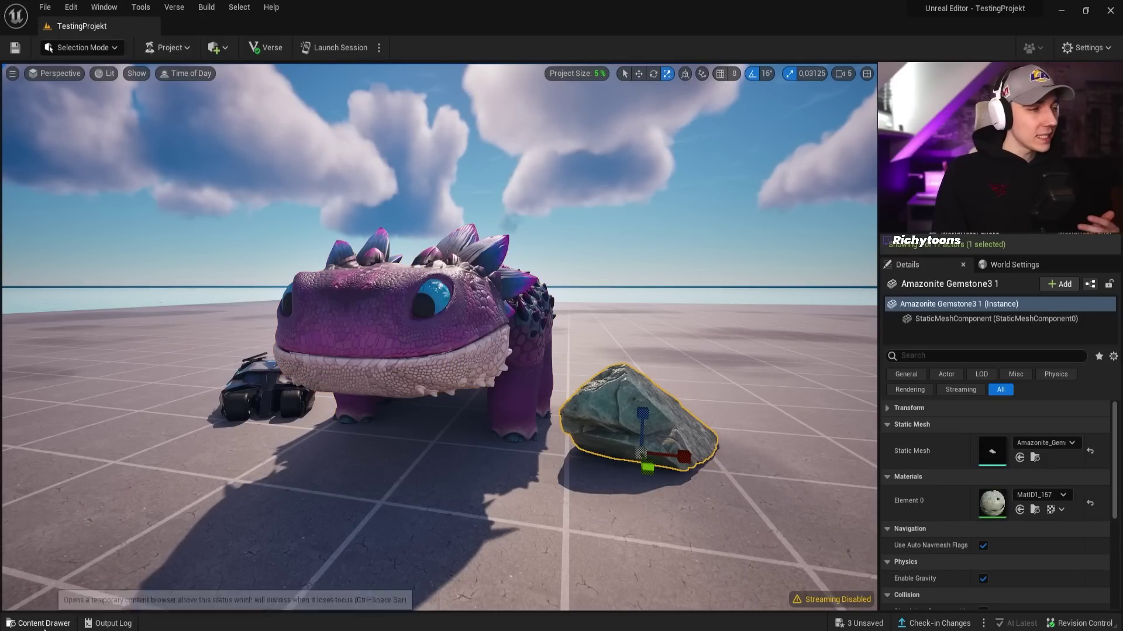
click(38, 623)
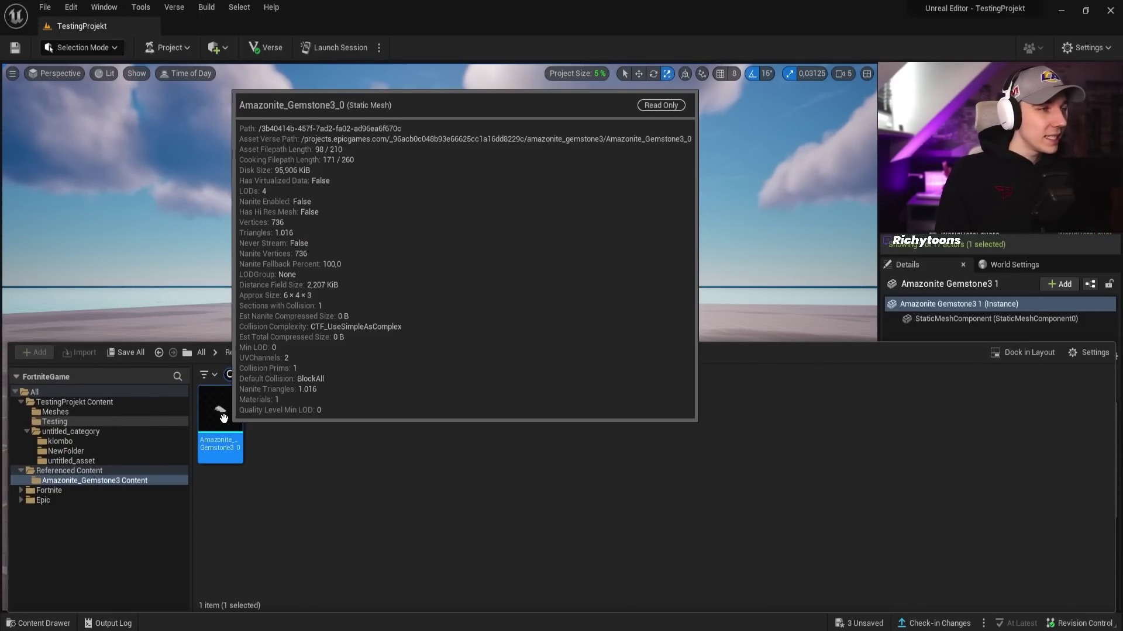
mouse_move(225, 415)
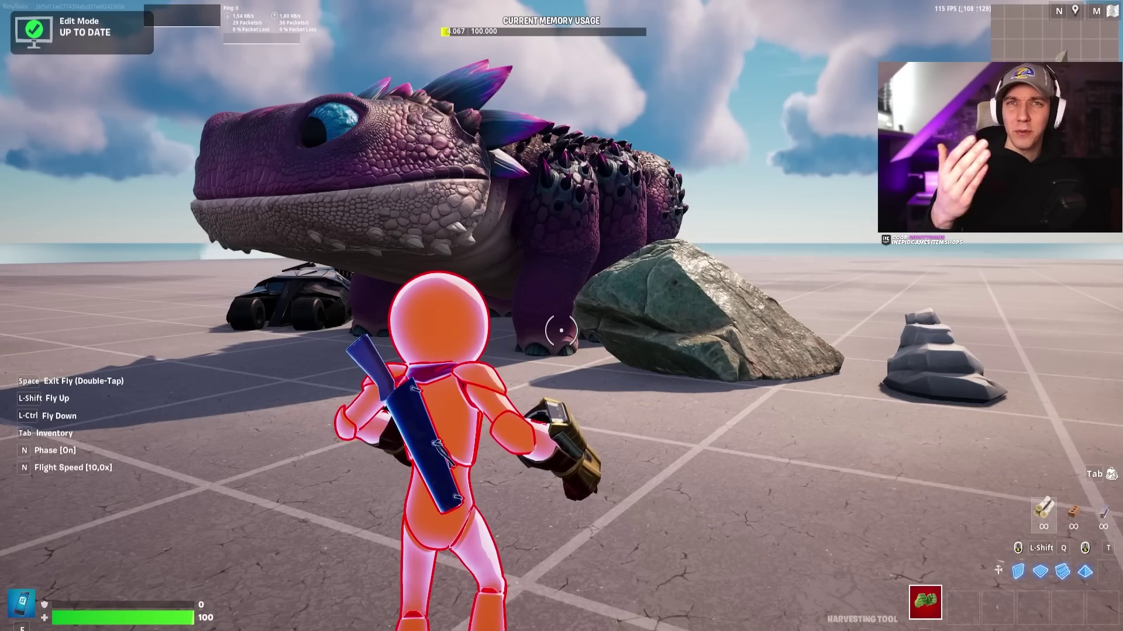
Step: Stop flying and walk around the imported creature, the gemstone rock and the grey stone stack to compare them in the live session
key(space)
key(space)
key(w)
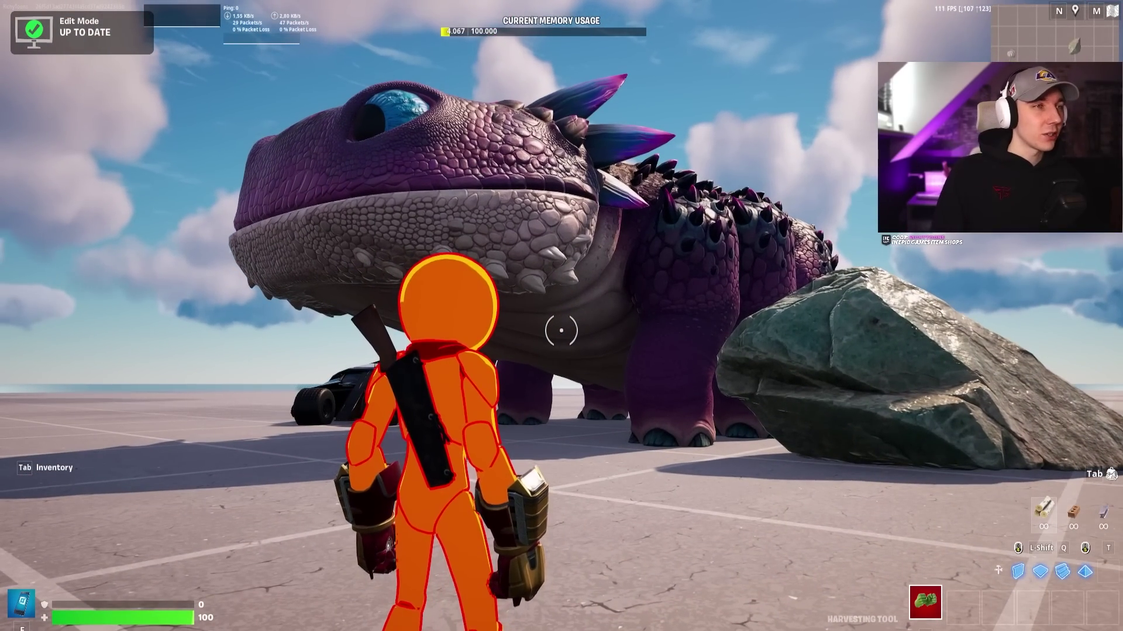
key(w)
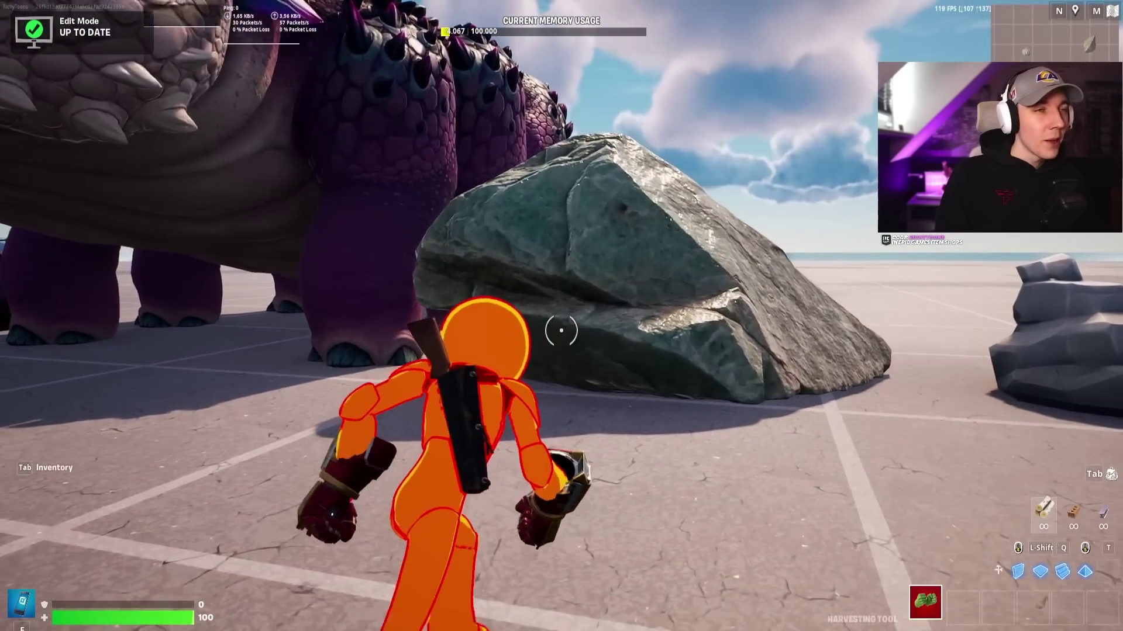
key(w)
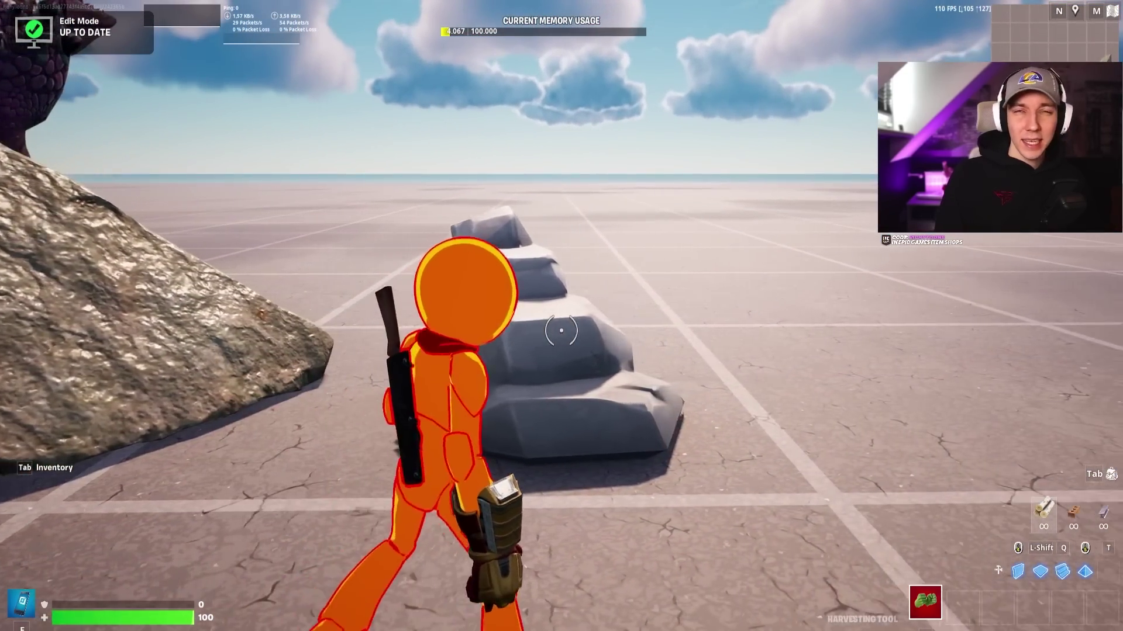
key(w)
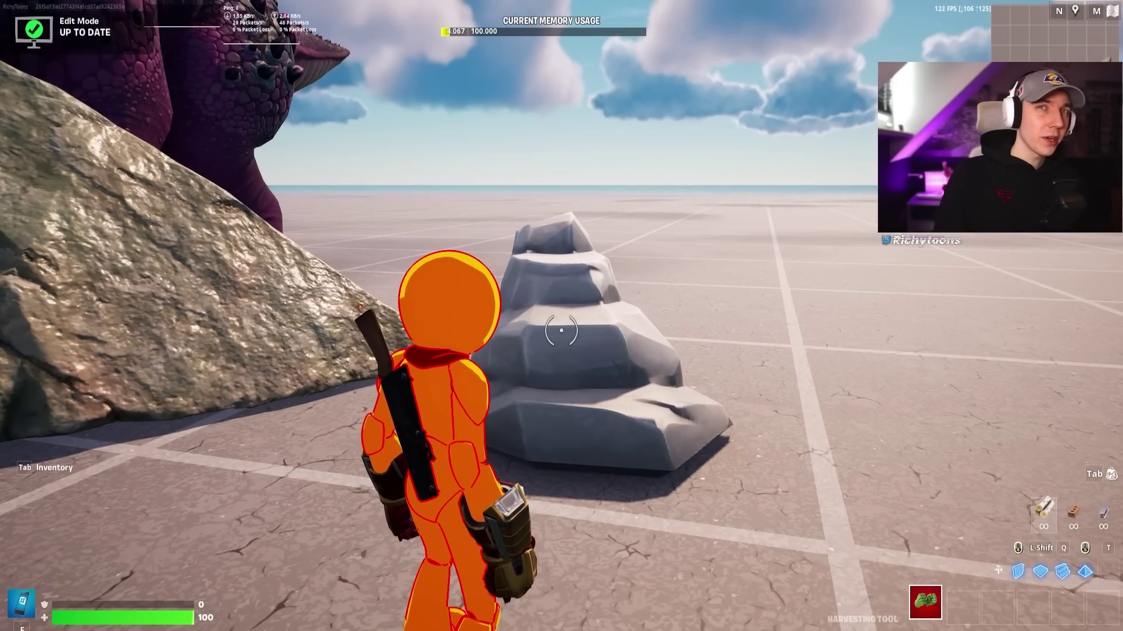
key(w)
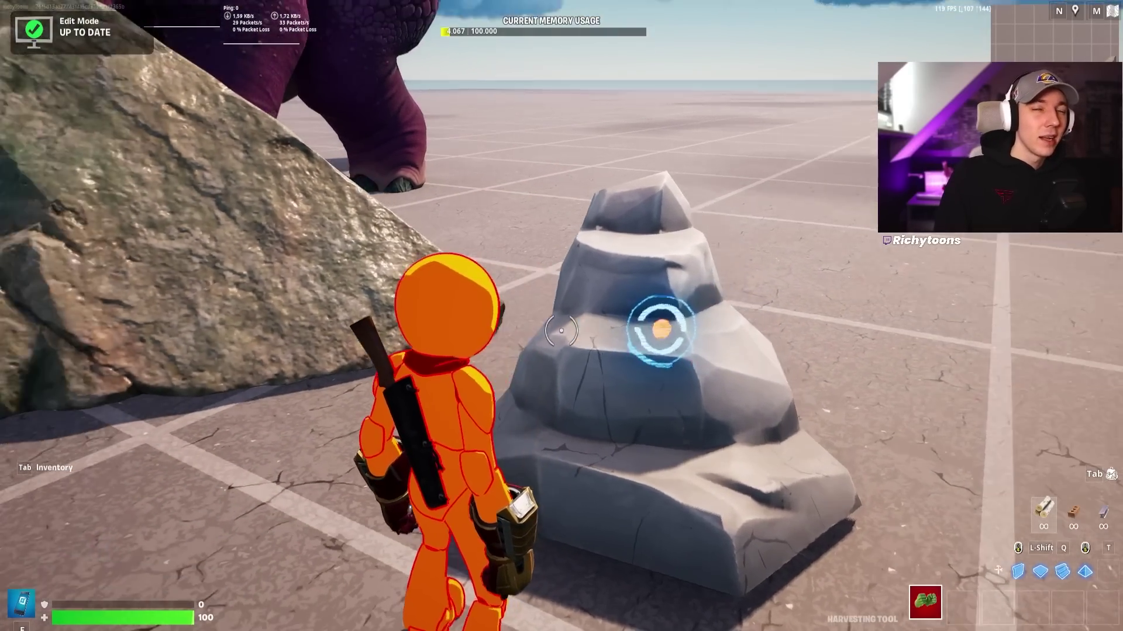
key(w)
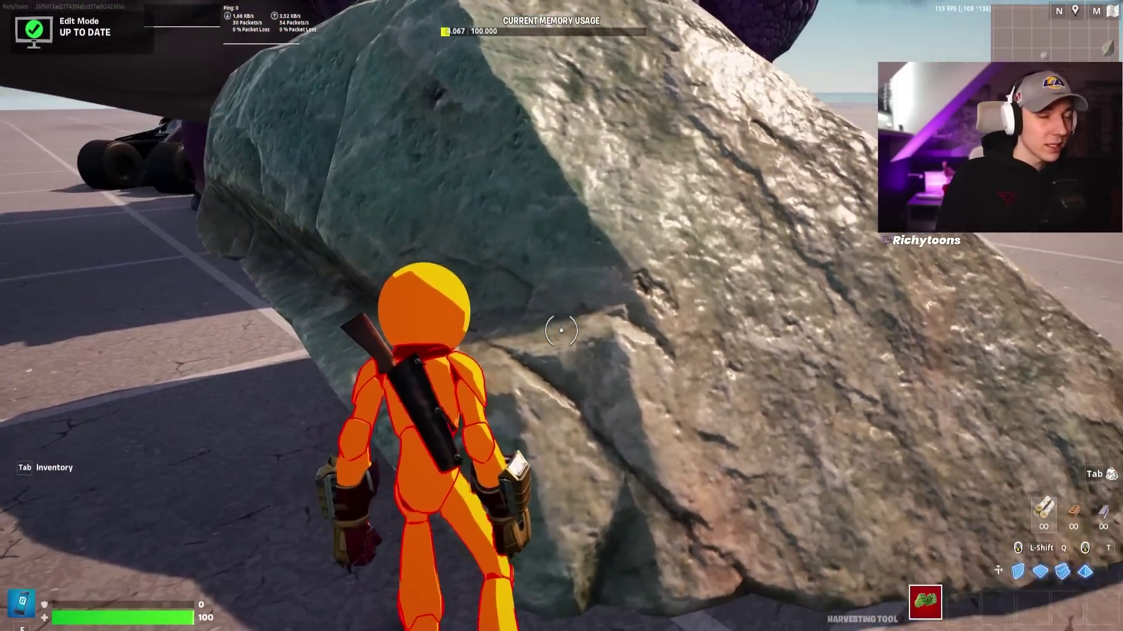
key(a)
key(s)
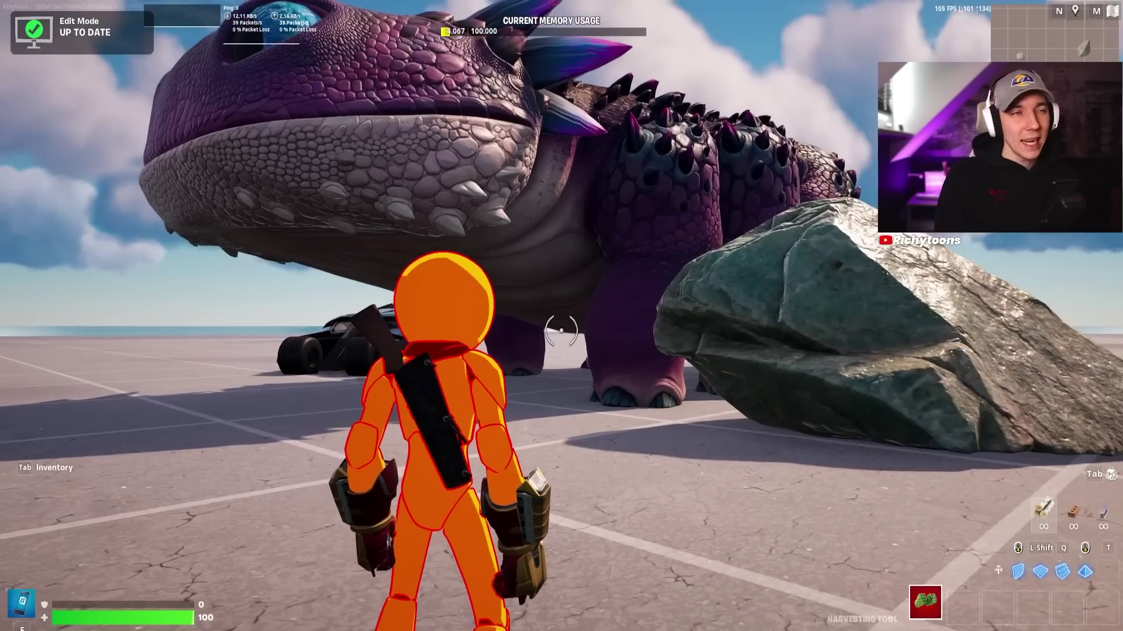
key(w)
key(w)
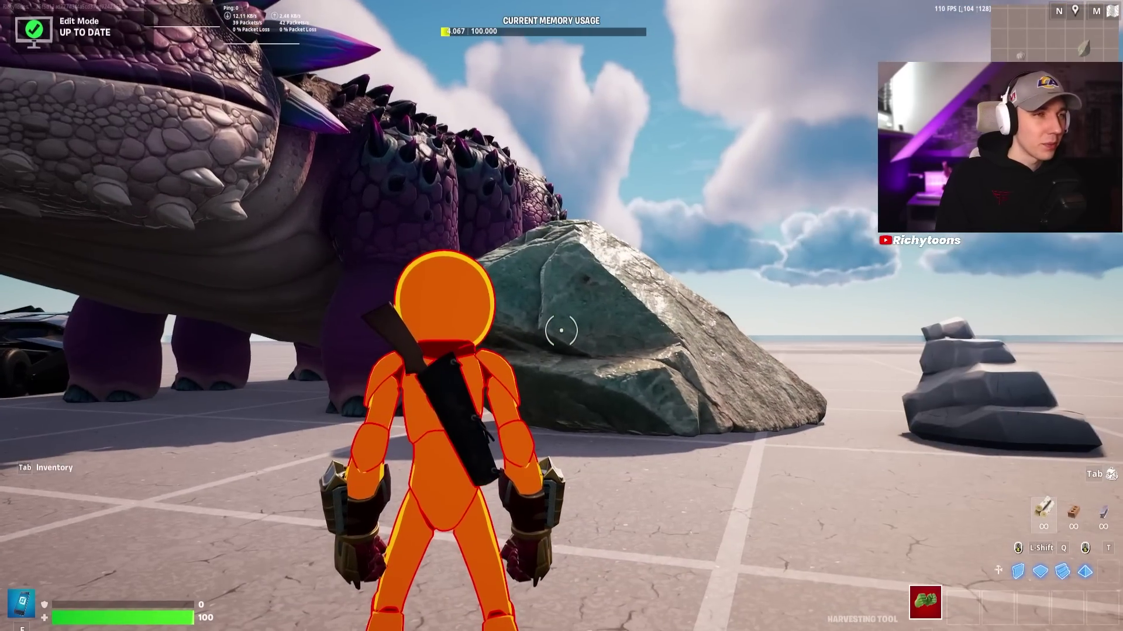
key(w)
Step: Copy the grey stone stack with the phone tool and paste copies of it in the open area nearby
key(f)
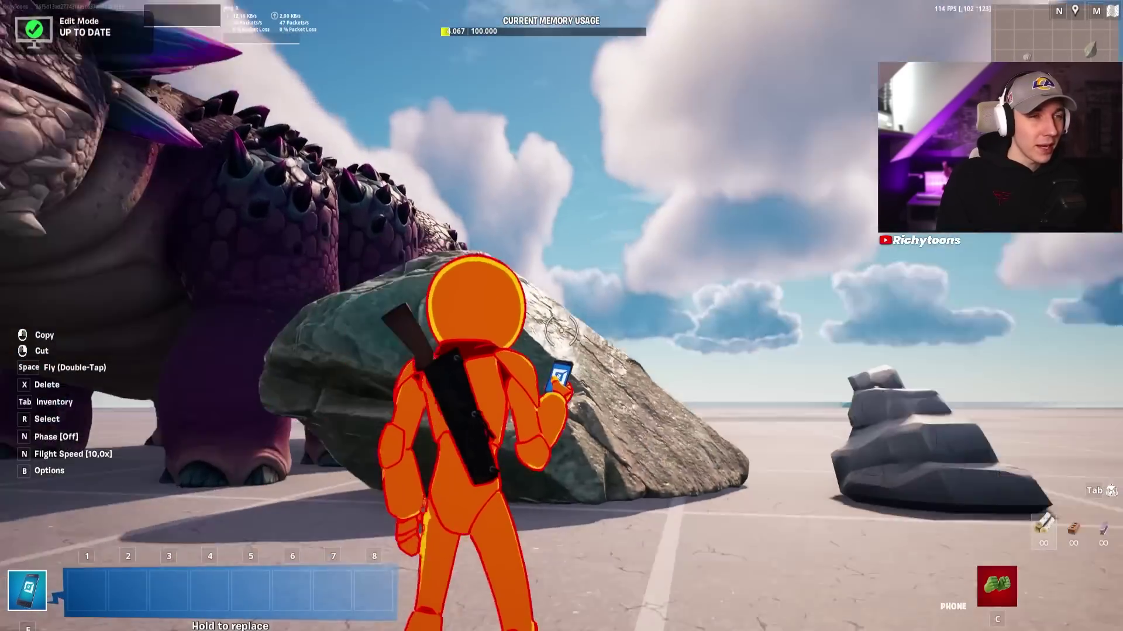
click(560, 330)
click(561, 316)
click(561, 315)
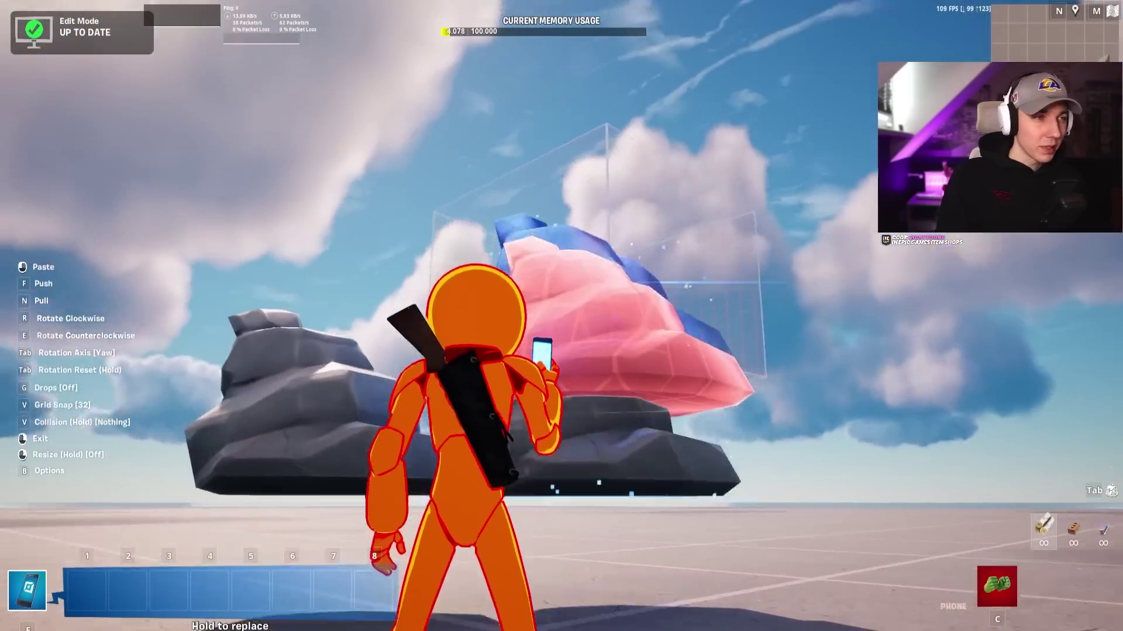
key(f)
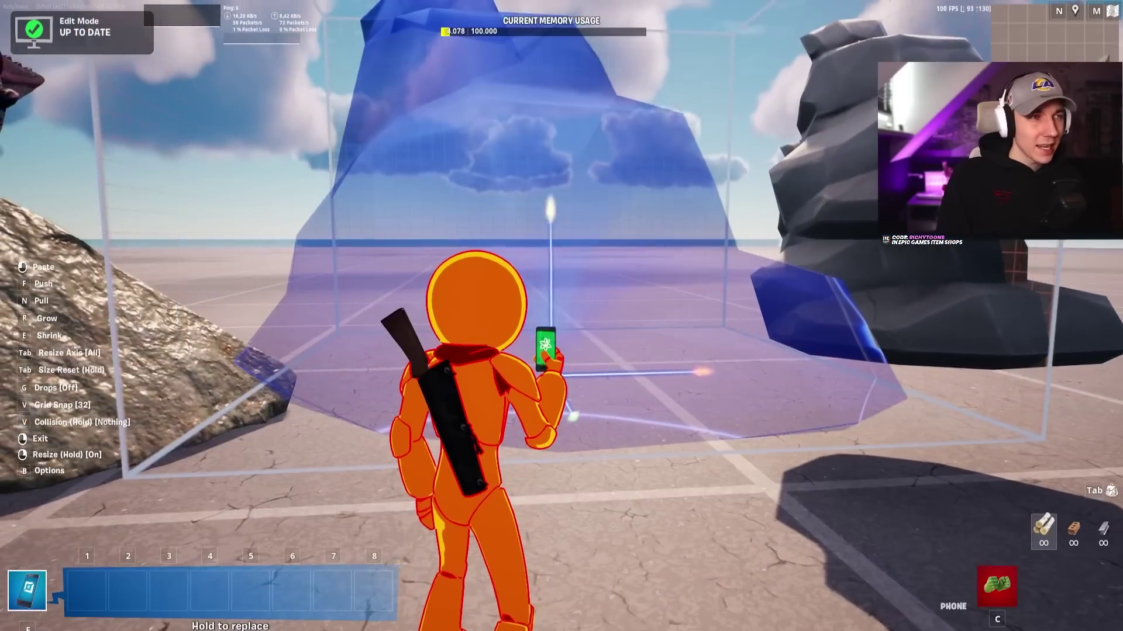
key(c)
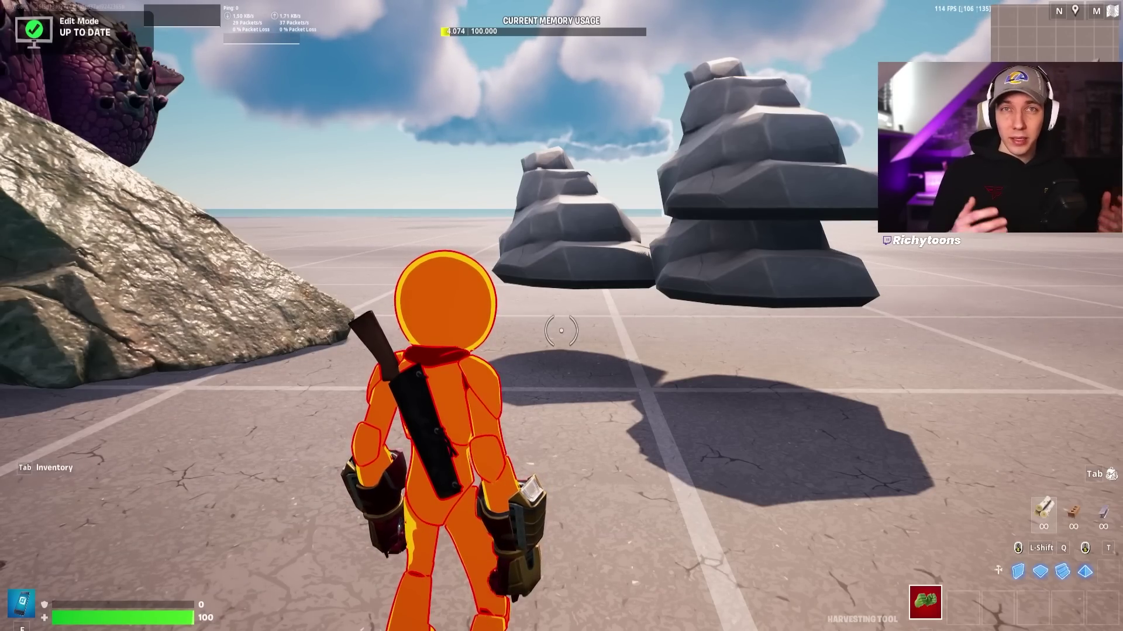
Step: Place a Prop Manipulator device against one of the grey stone stacks
mouse_move(561, 331)
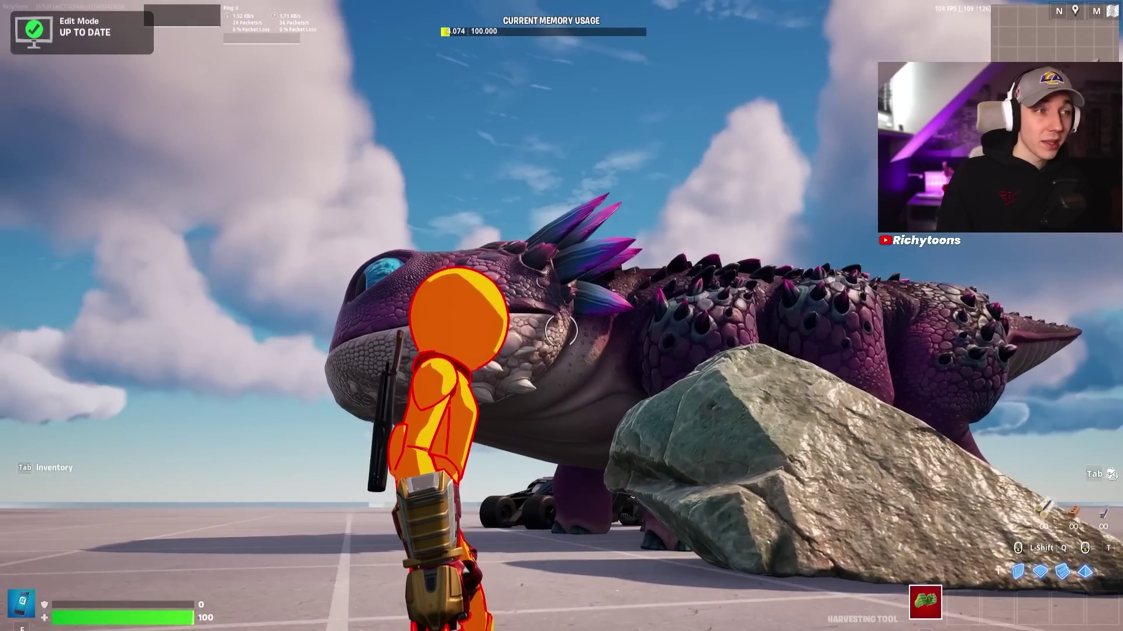
key(f)
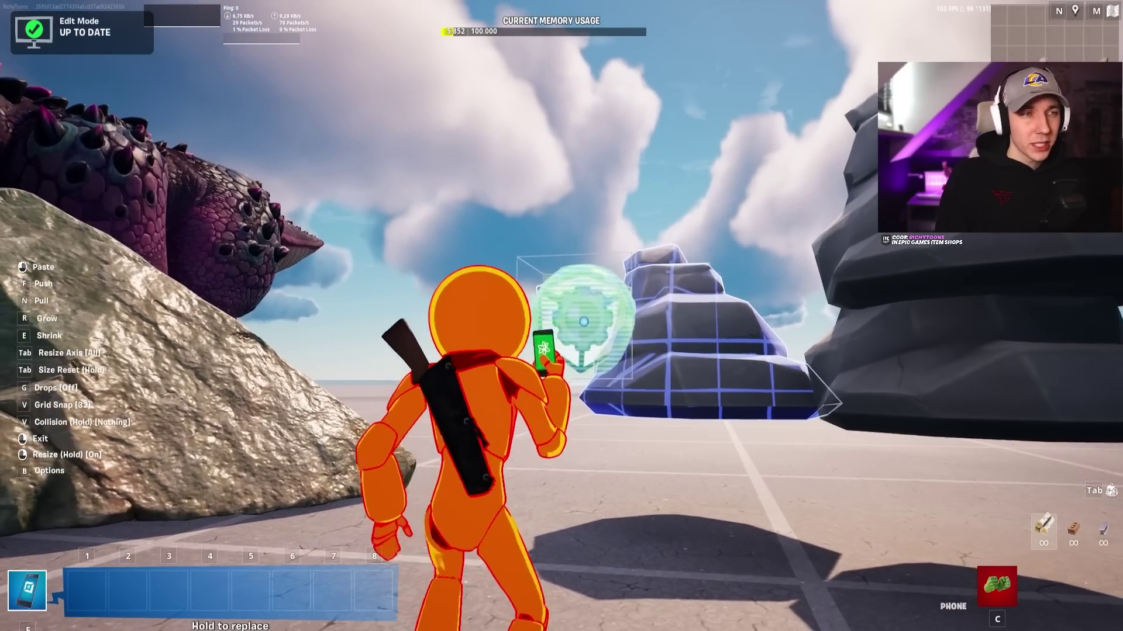
click(584, 321)
key(c)
key(w)
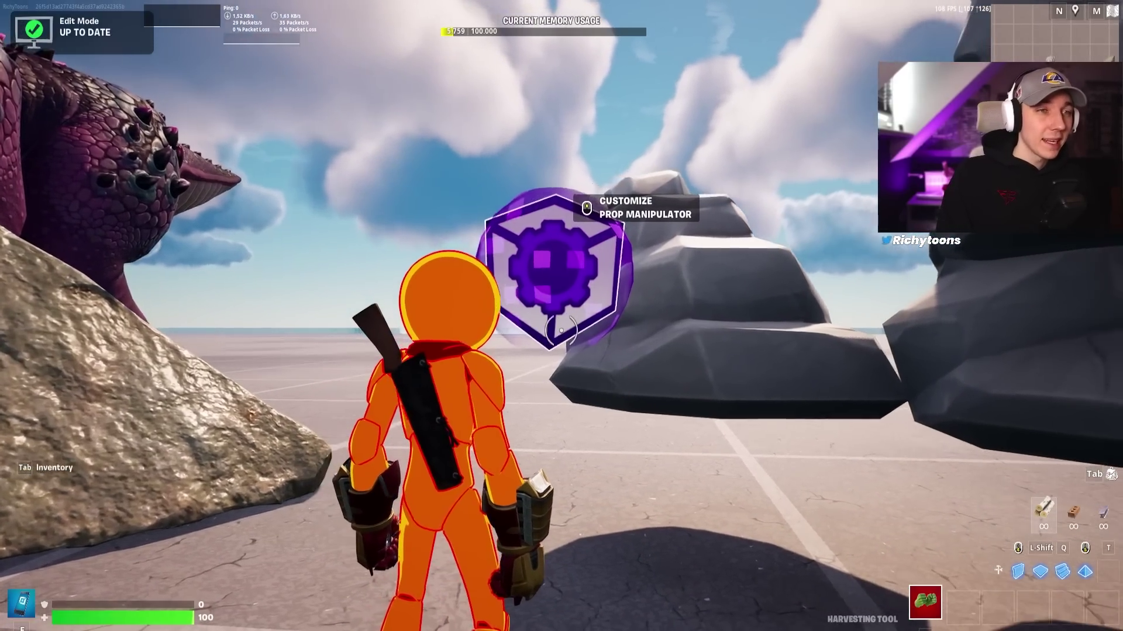
Step: Pick up the Prop Manipulator and hold it against the grey stones and the gemstone rock to check which props it can affect
key(f)
right_click(561, 315)
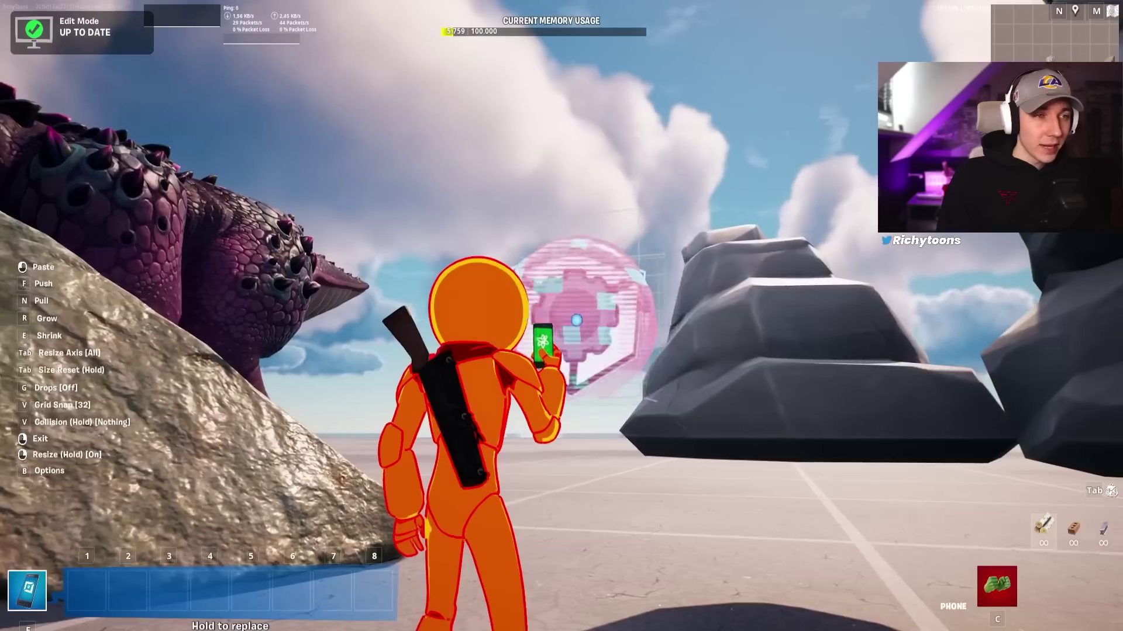
key(w)
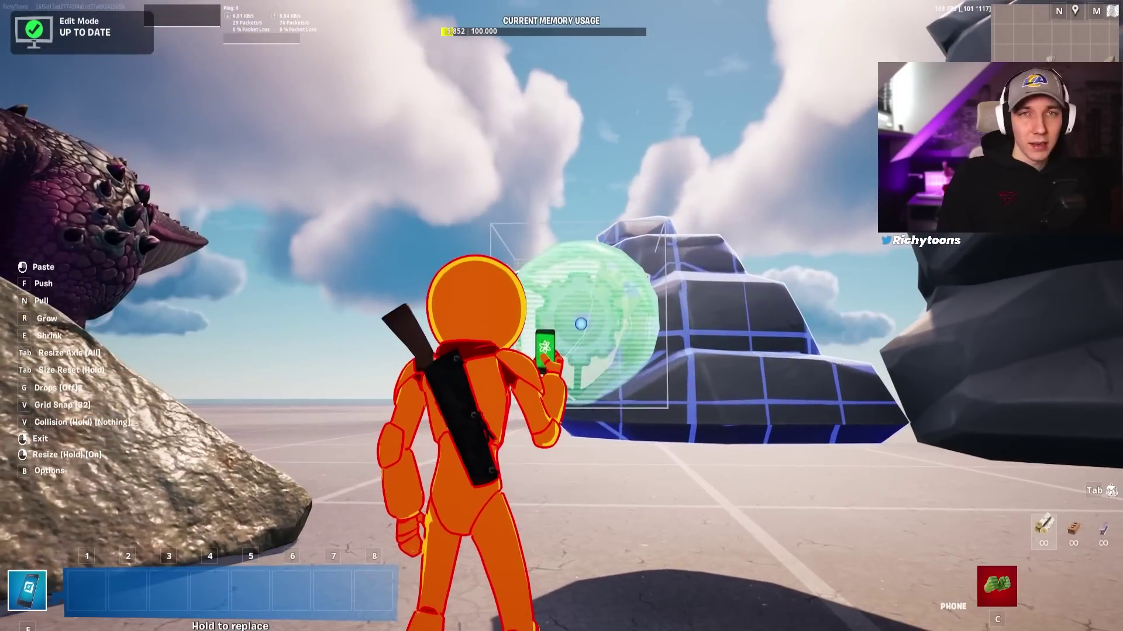
key(w)
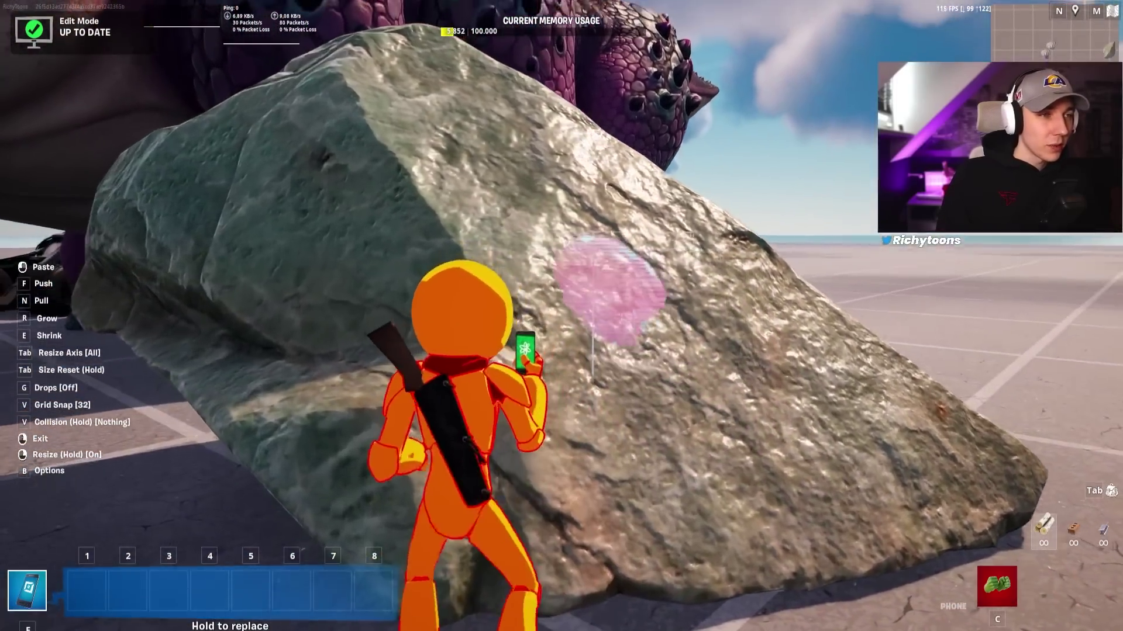
Step: Examine the Prop Manipulator's available functions and close its customization without changing anything
key(e)
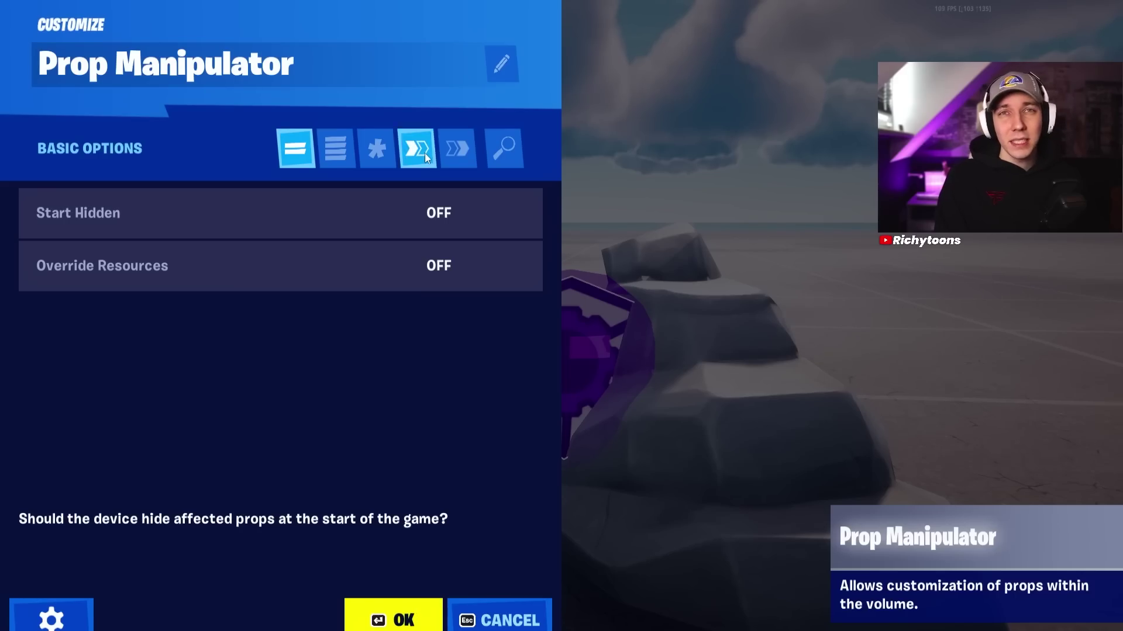
click(425, 153)
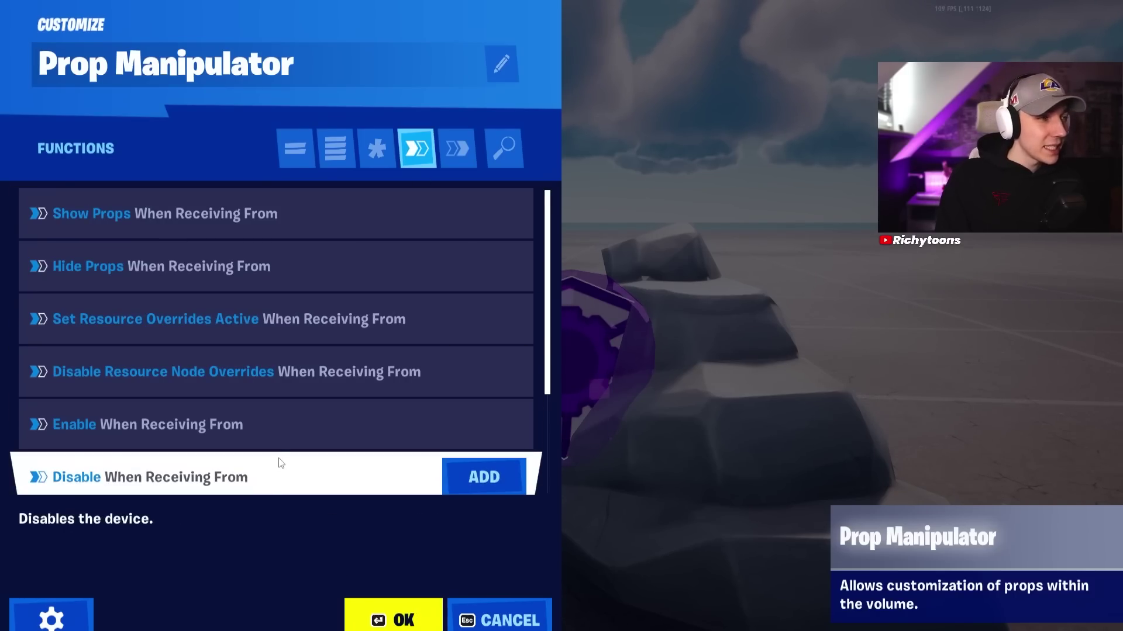
key(Escape)
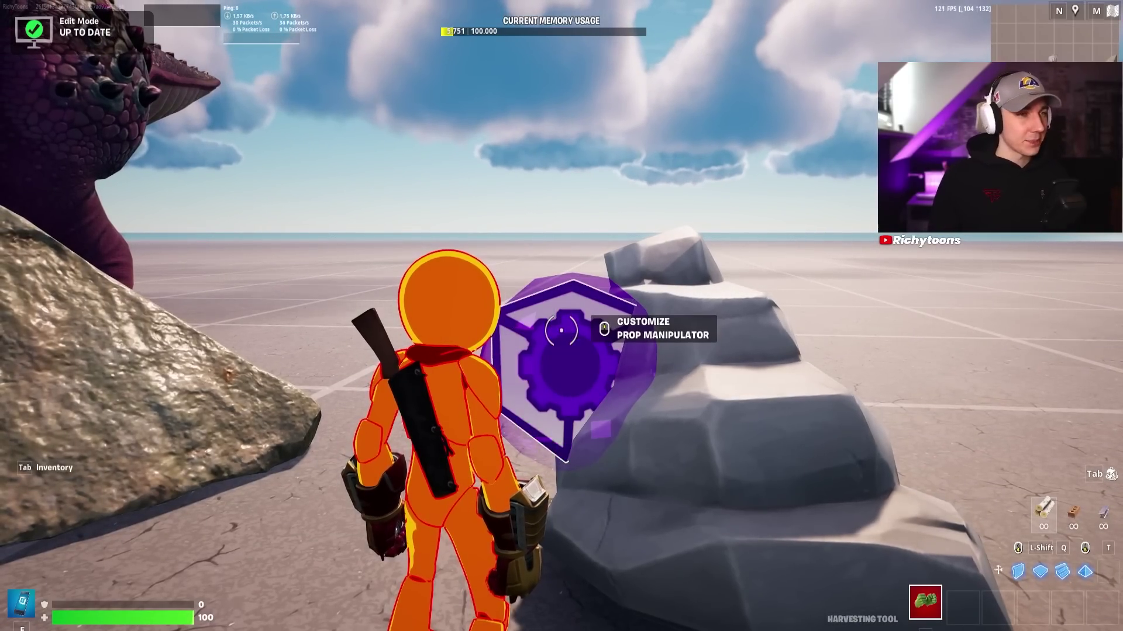
Step: Copy the large dark rock with the phone tool and paste copies of it beside the original
key(s)
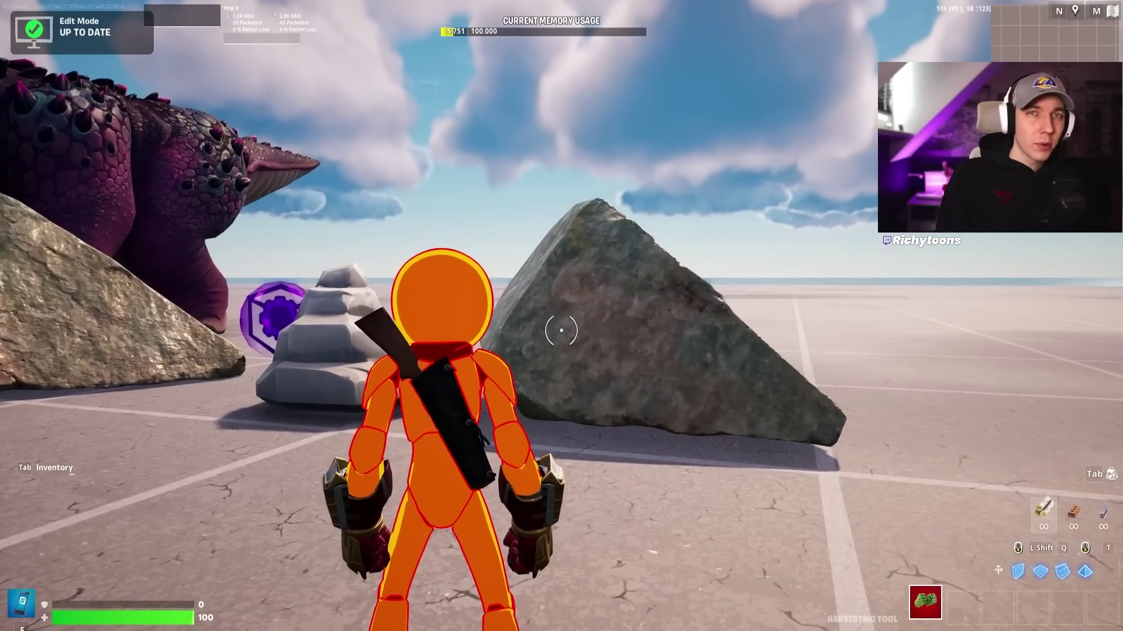
key(f)
click(561, 330)
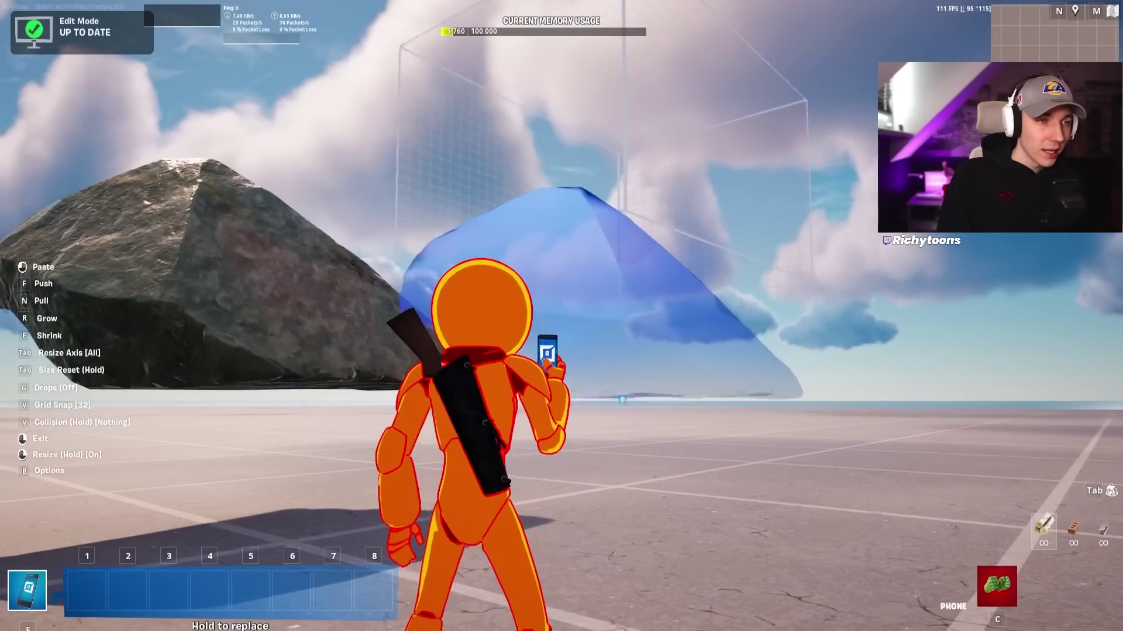
click(561, 330)
click(562, 331)
key(c)
key(w)
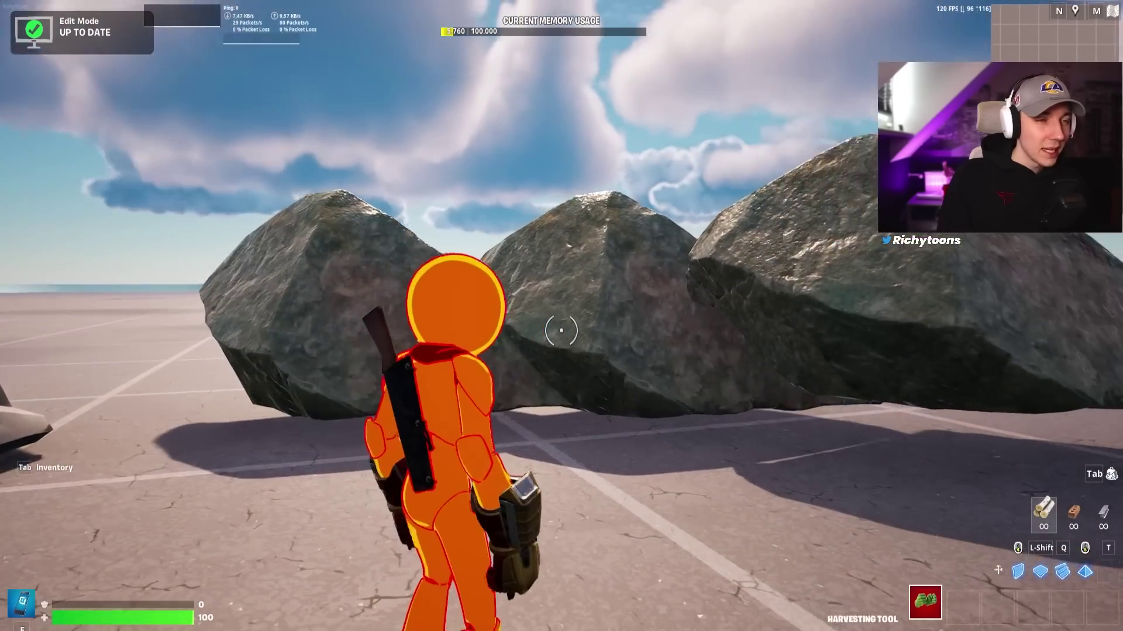
Step: Place a Prop Manipulator device against the large dark rock
key(f)
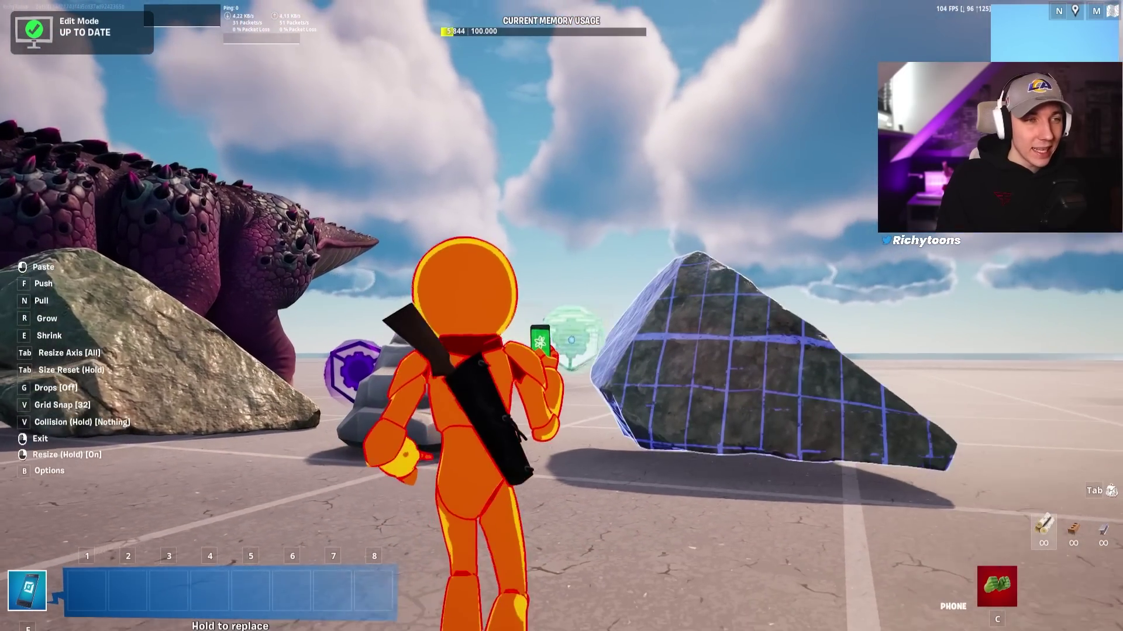
click(571, 340)
key(1)
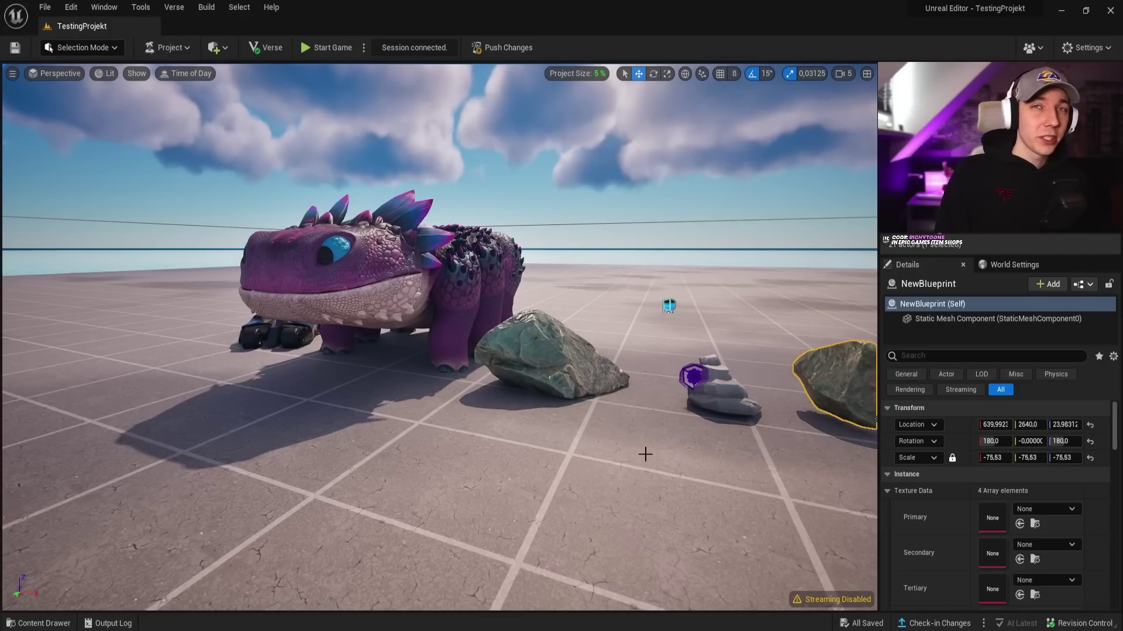
Step: Select the purple creature's static mesh behind the green gemstone rock in the level
right_drag(645, 455, 766, 432)
key(w)
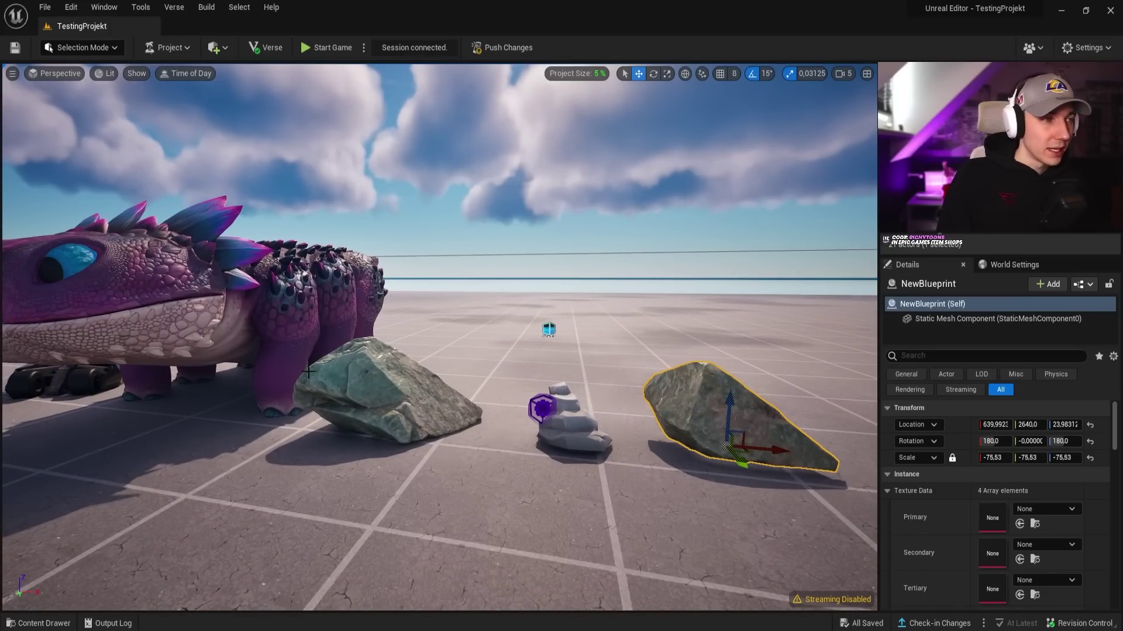
right_drag(308, 372, 266, 352)
click(466, 386)
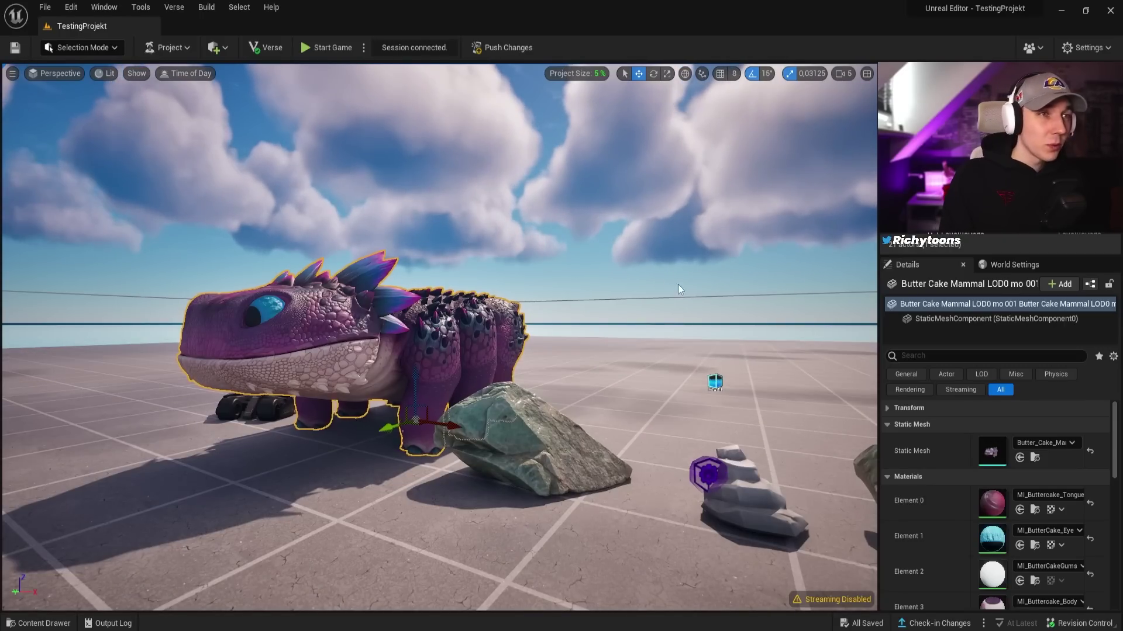
Step: Create a Blueprint Class with Building Prop as its parent in TestingProjekt Content and name it BigJoe
click(38, 623)
click(588, 492)
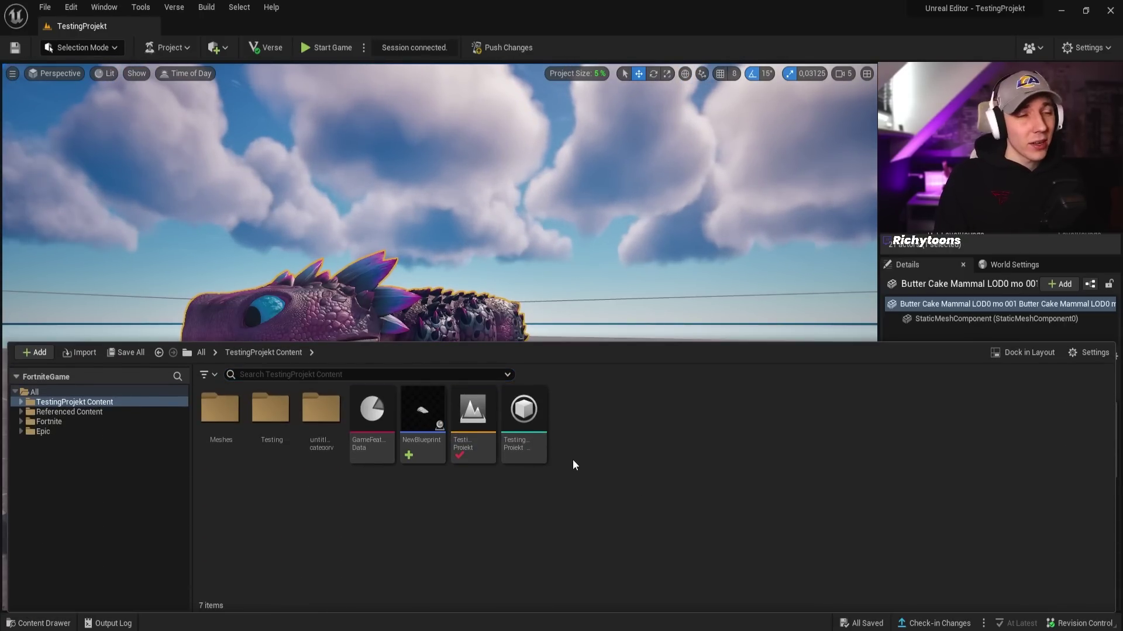
right_click(593, 432)
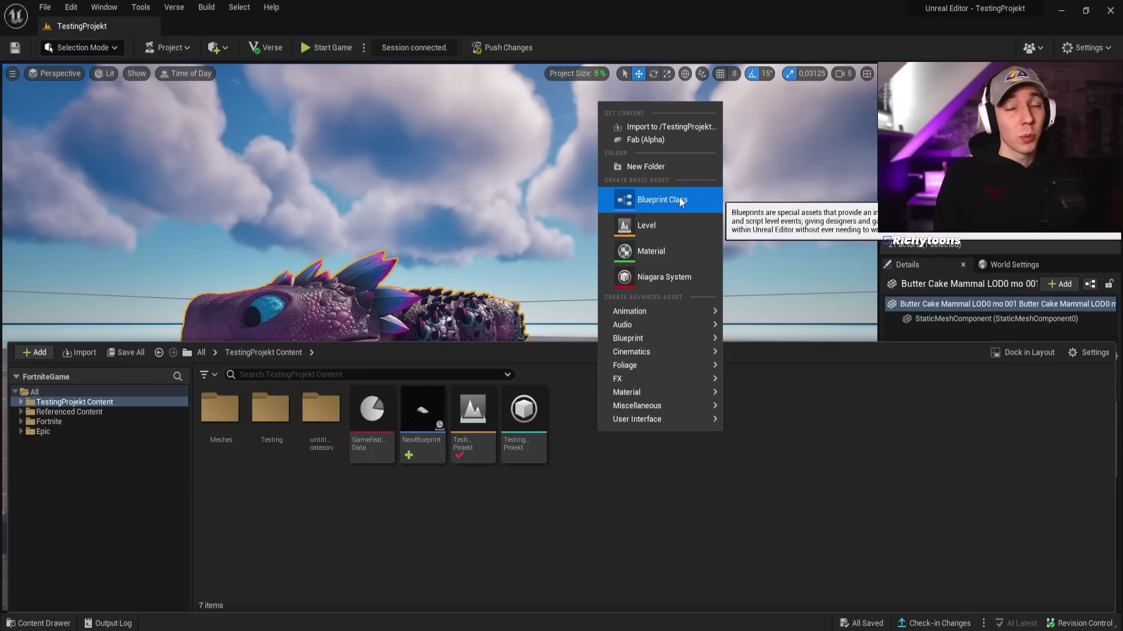
click(679, 198)
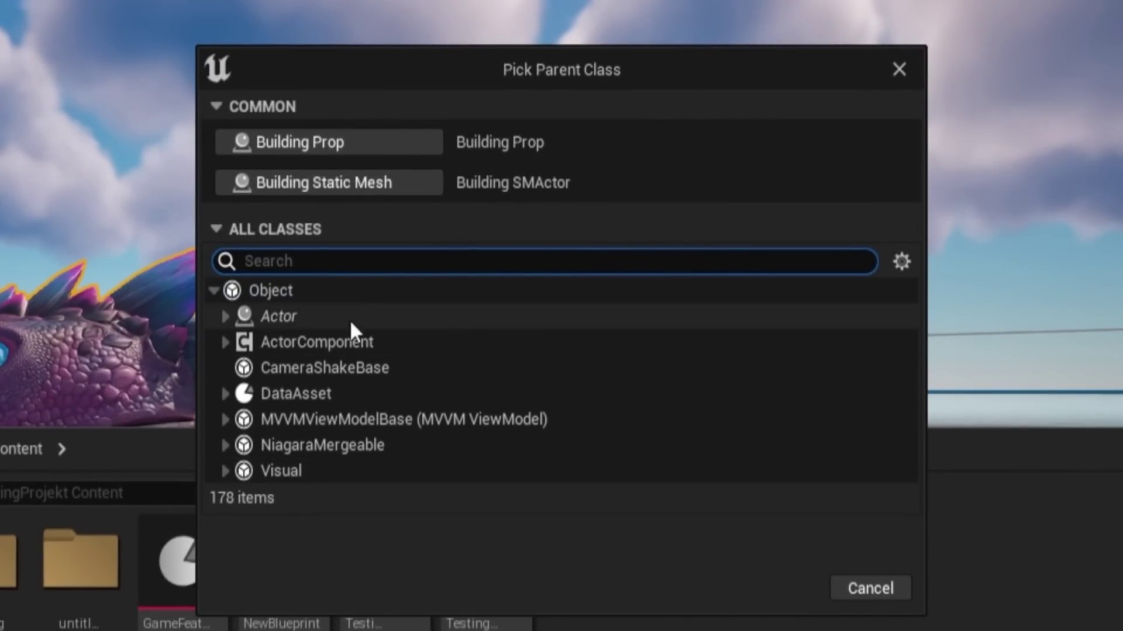
click(214, 291)
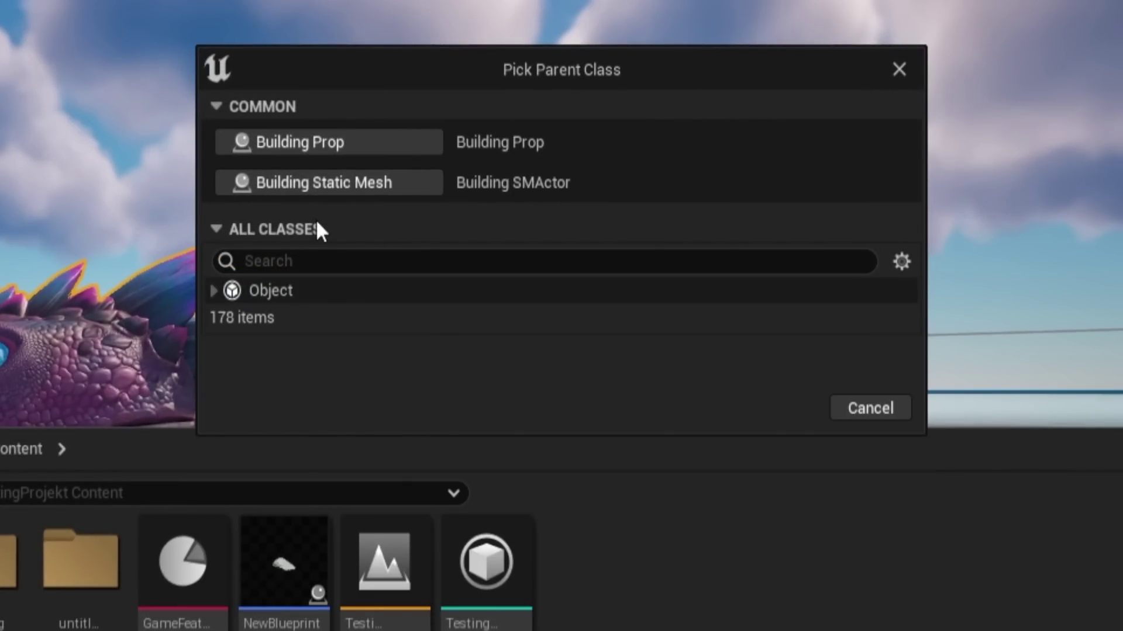
click(279, 145)
text(Big)
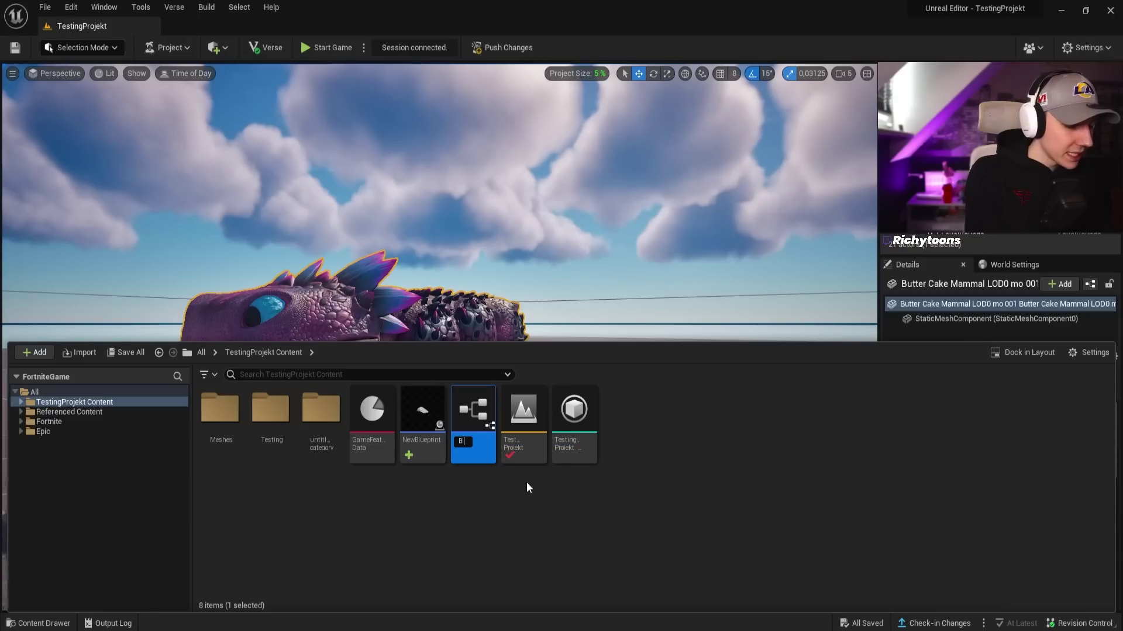
text(Joe)
key(Return)
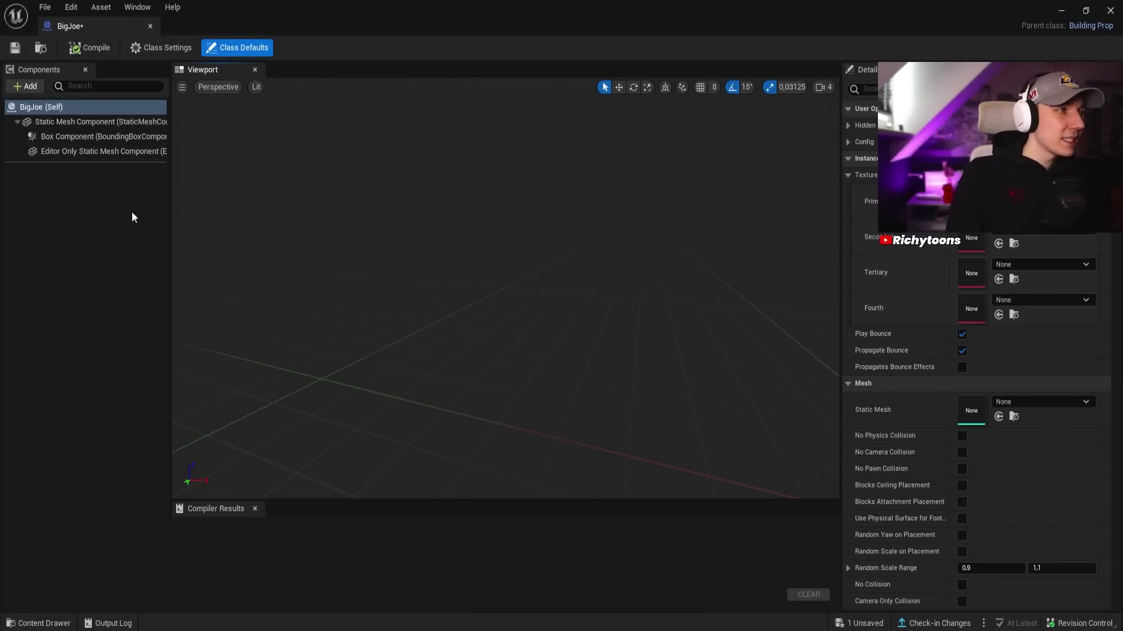
Step: Assign the Butter_Cake_Mammal_LOD0_mo_001 mesh as the Static Mesh in the BigJoe blueprint's class defaults
click(50, 111)
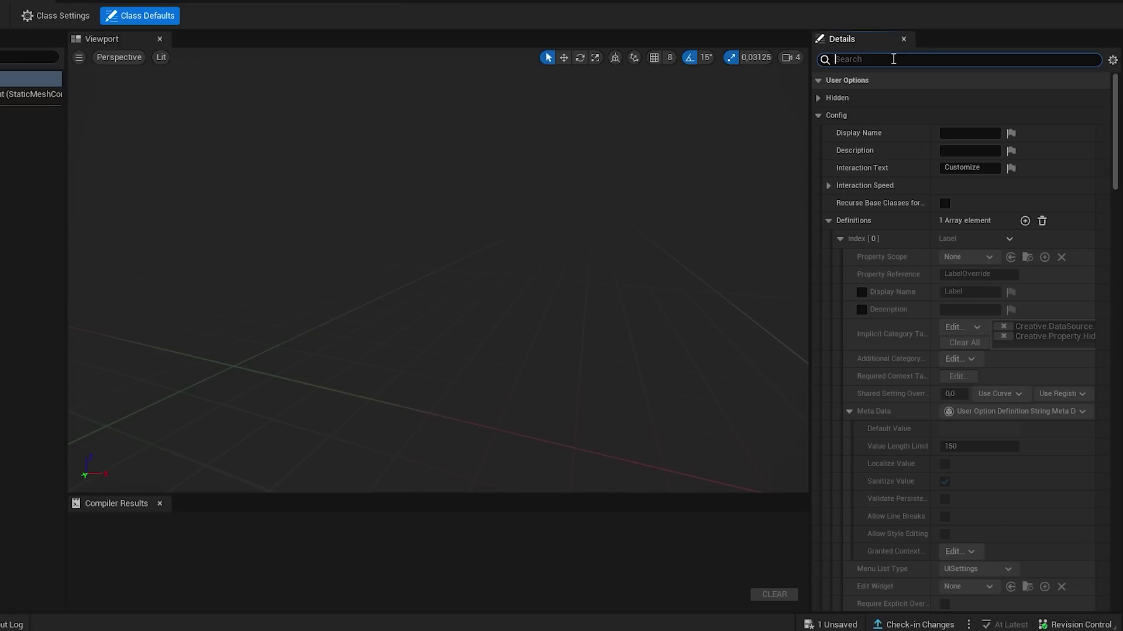
click(893, 59)
text(static)
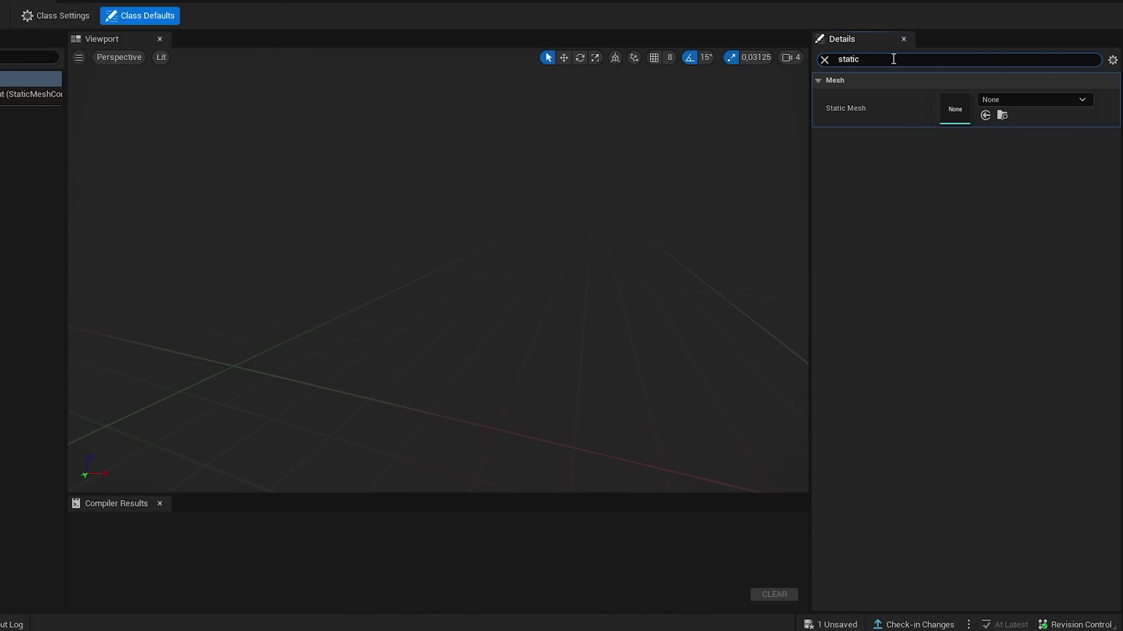
click(1044, 98)
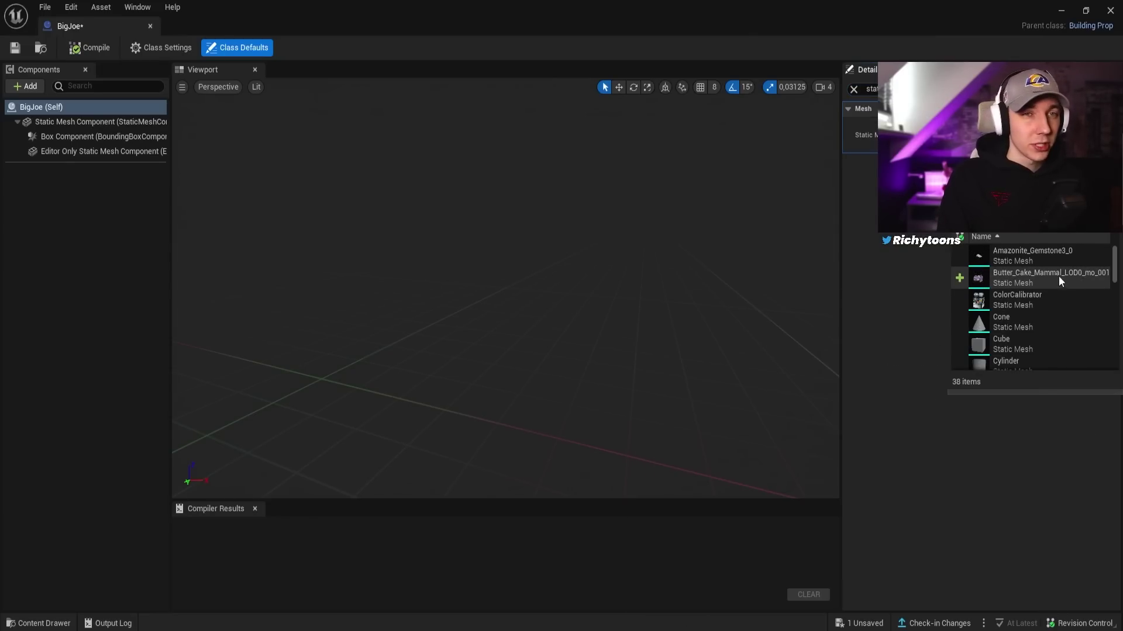
click(1023, 279)
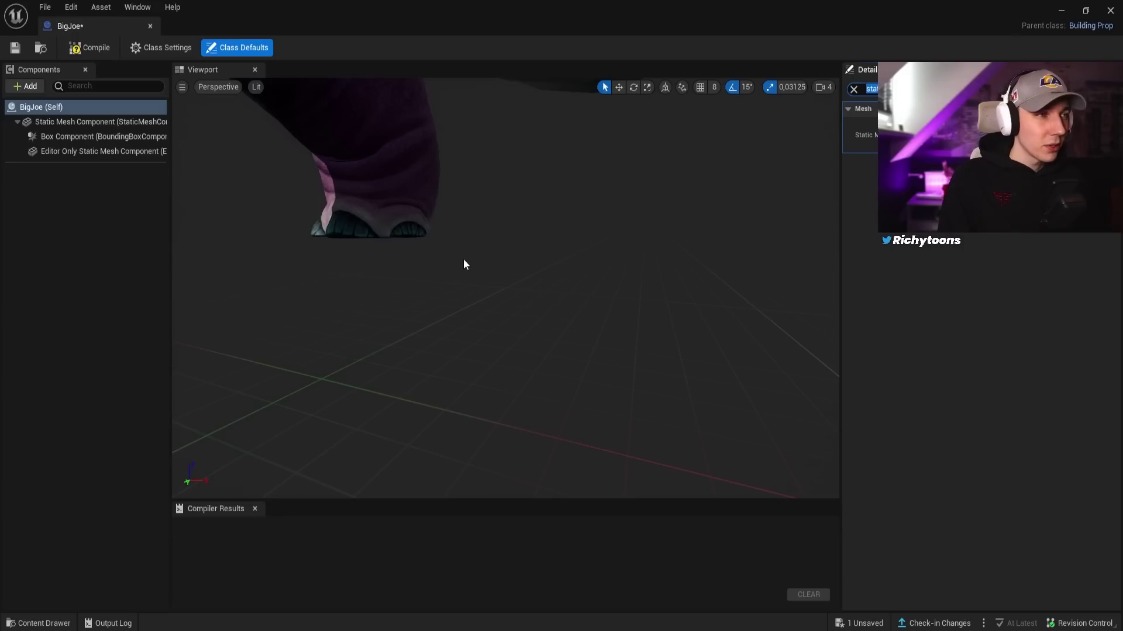
Step: Check the creature mesh in the blueprint preview, and compile and save the BigJoe blueprint
scroll(473, 251, down, 3)
right_drag(486, 243, 462, 264)
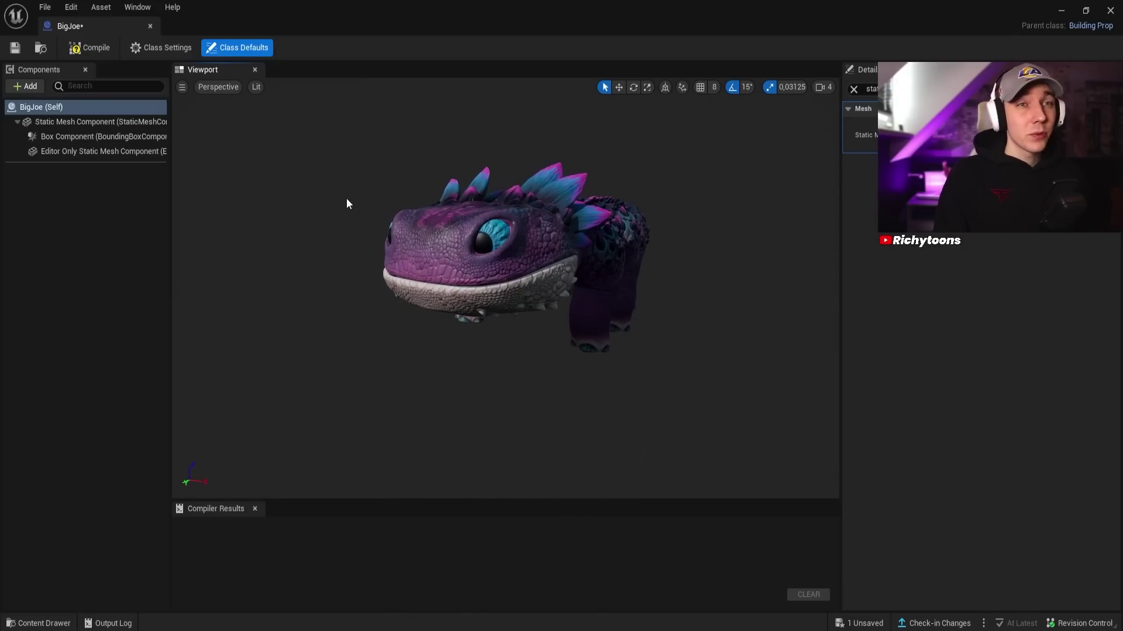
click(89, 49)
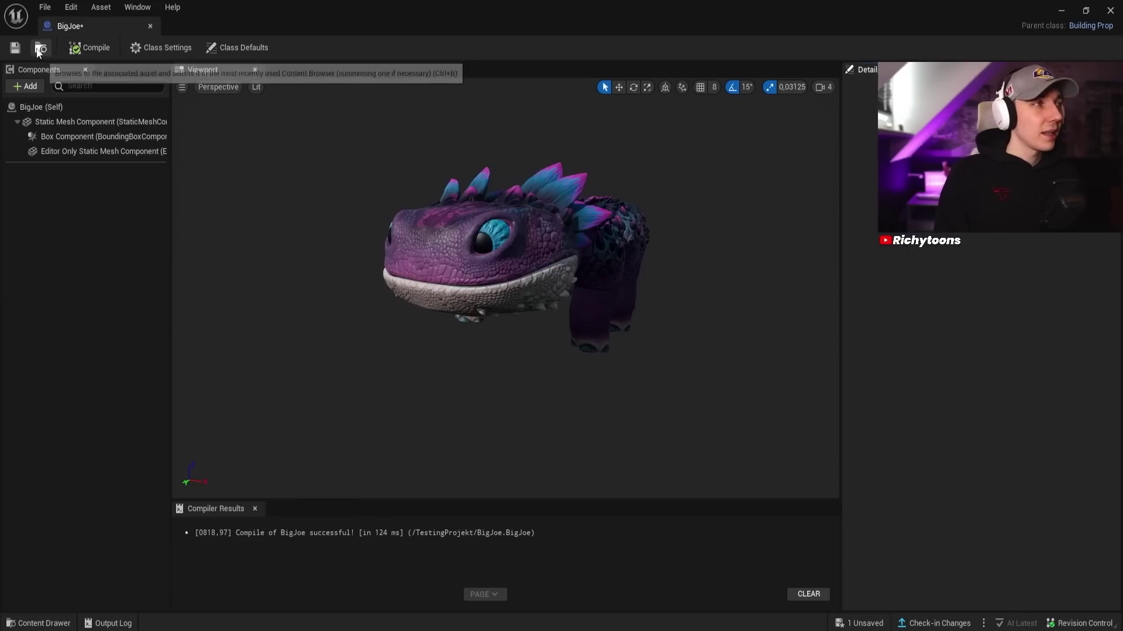
click(14, 48)
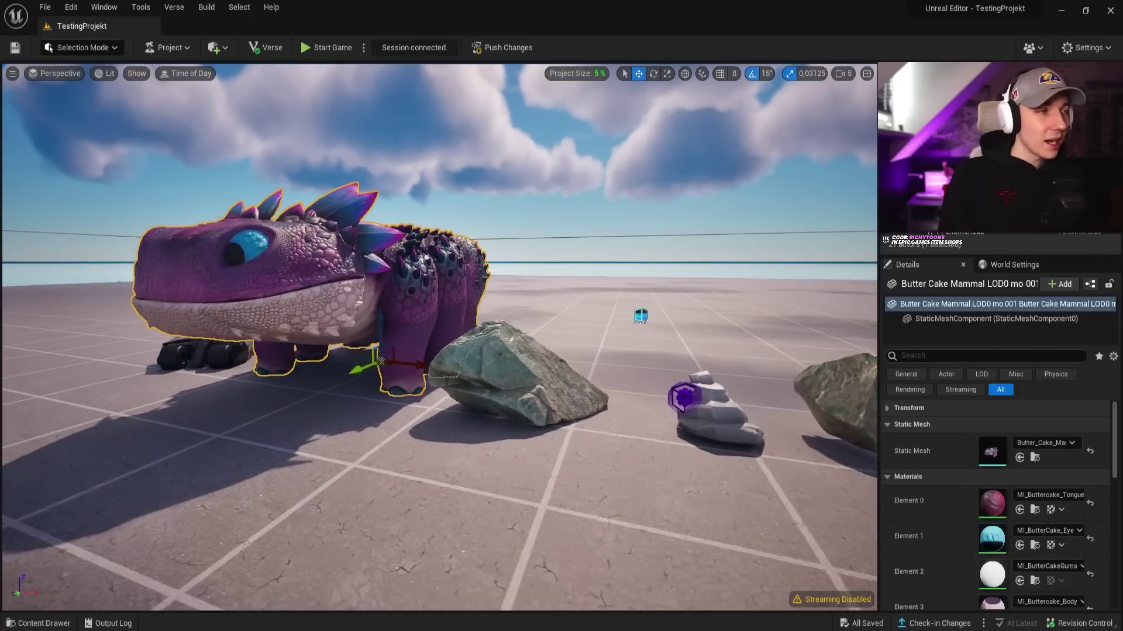
Step: Strike the original static creature's leg with the harvesting tool in the game session to test whether it reacts
key(a)
right_drag(620, 307, 654, 307)
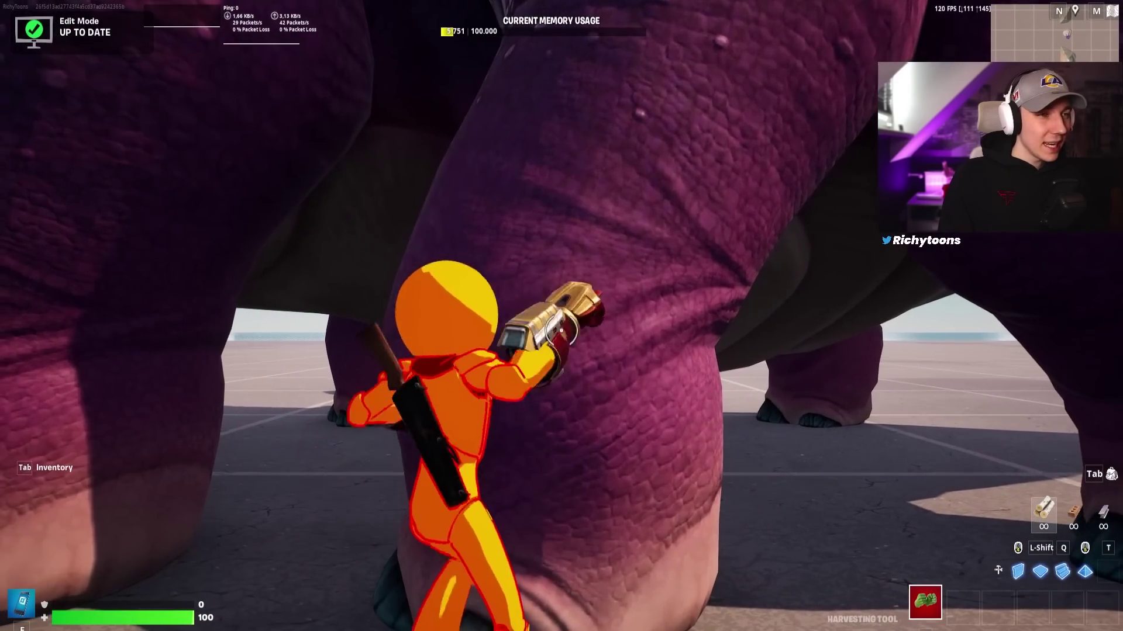
click(561, 330)
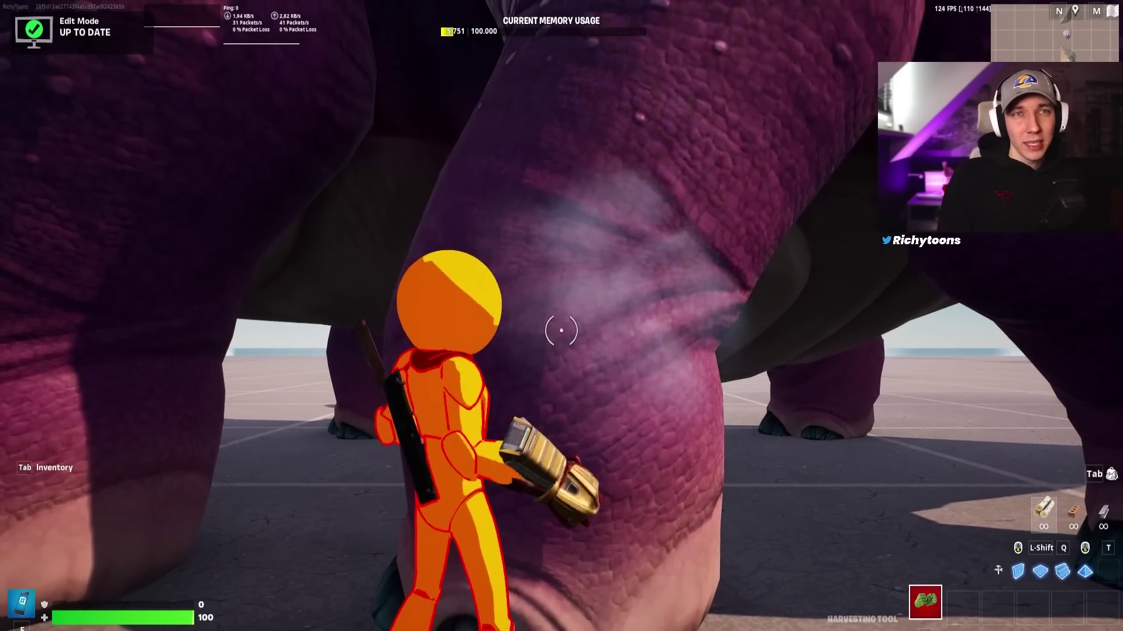
key(s)
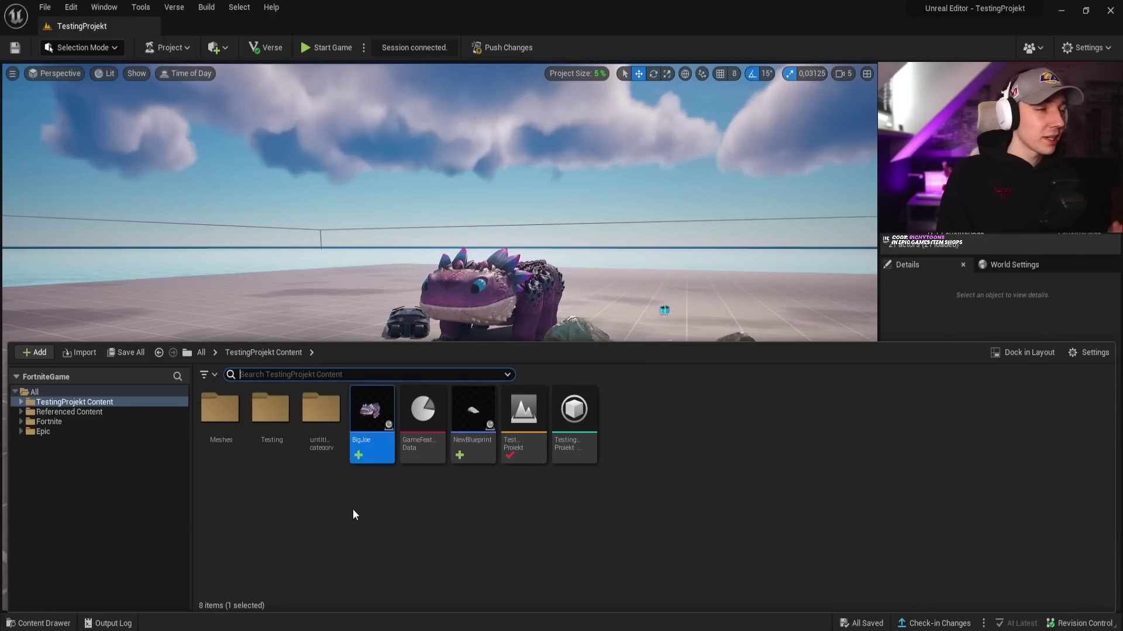
Step: Place the BigJoe blueprint in the level and delete the original static creature mesh
drag(372, 416, 372, 447)
click(568, 290)
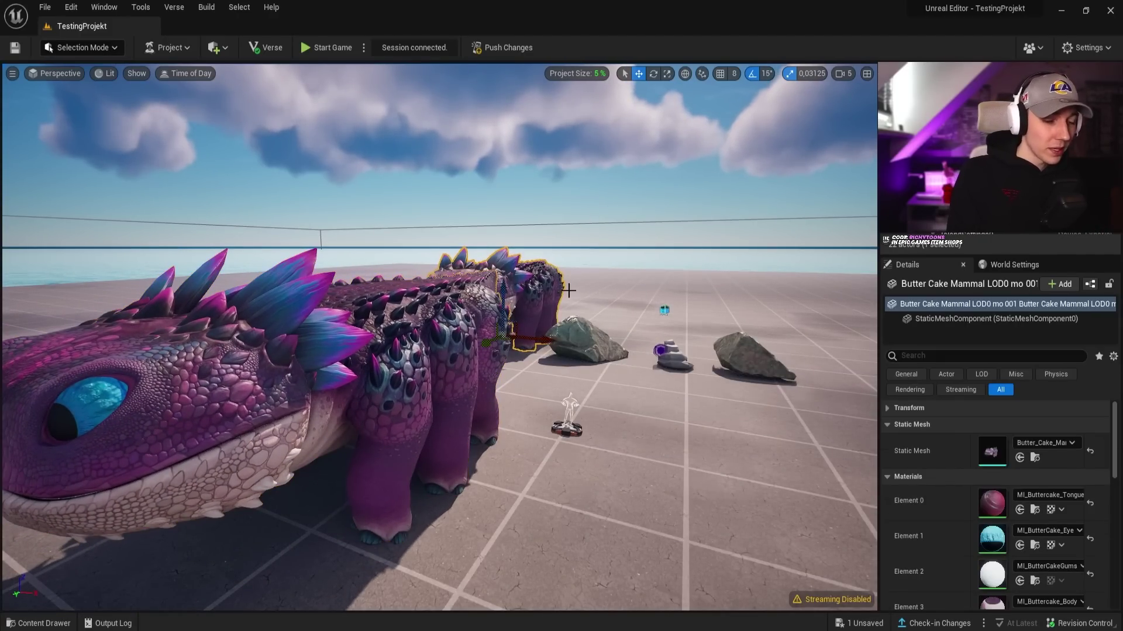
key(Delete)
right_drag(470, 353, 520, 377)
key(a)
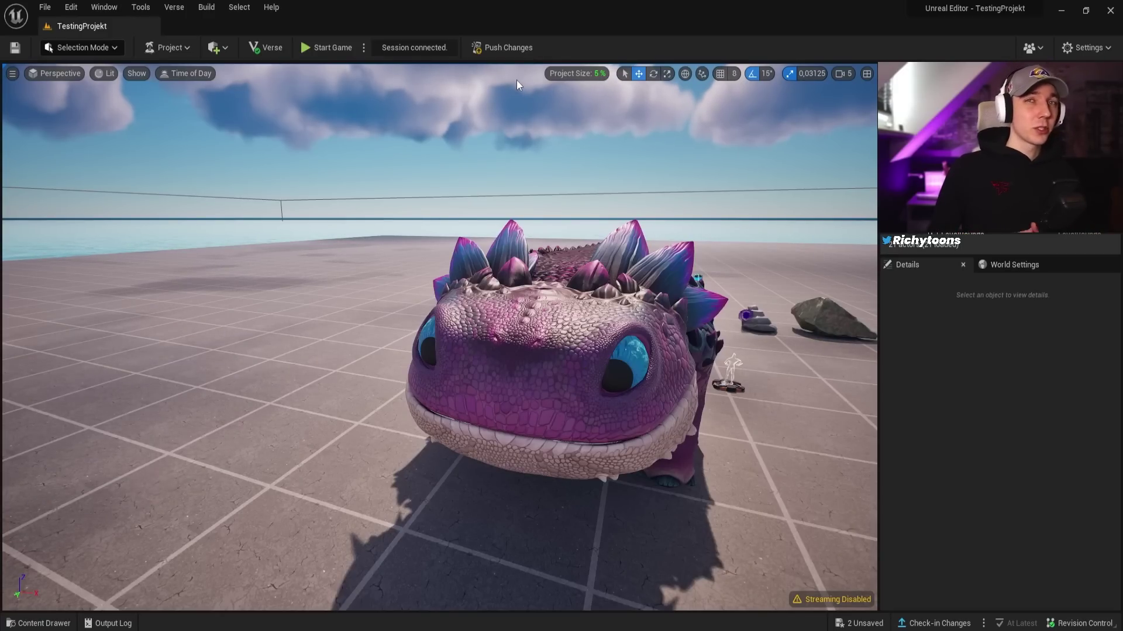
Step: Push the changes to the live session and back the character away from the red cube in the game
click(494, 47)
click(652, 462)
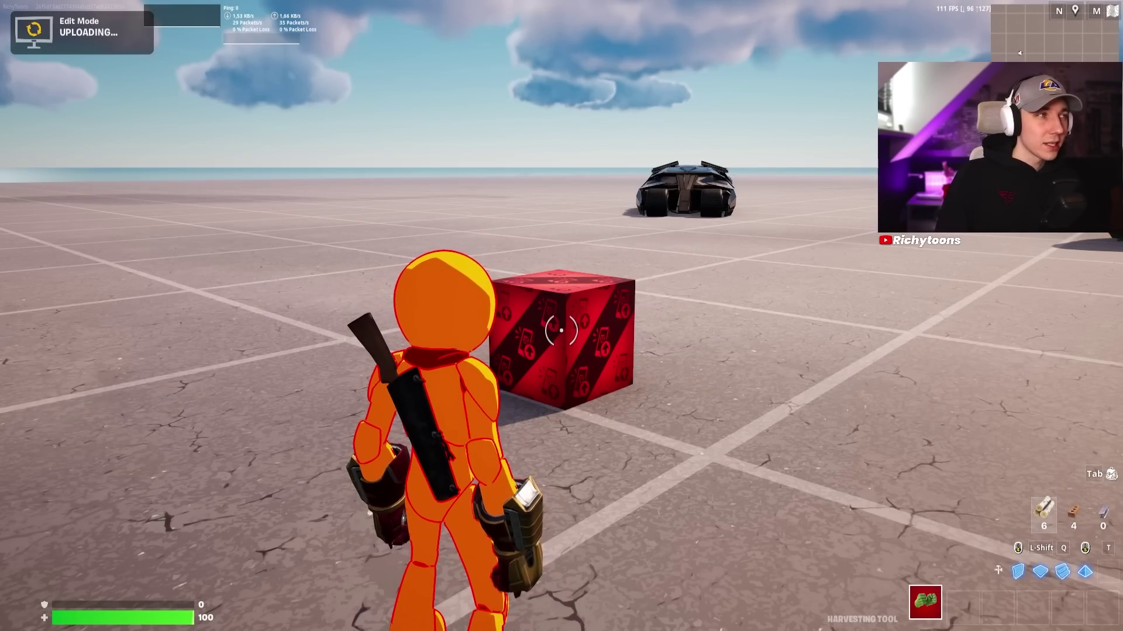
mouse_move(562, 330)
key(s)
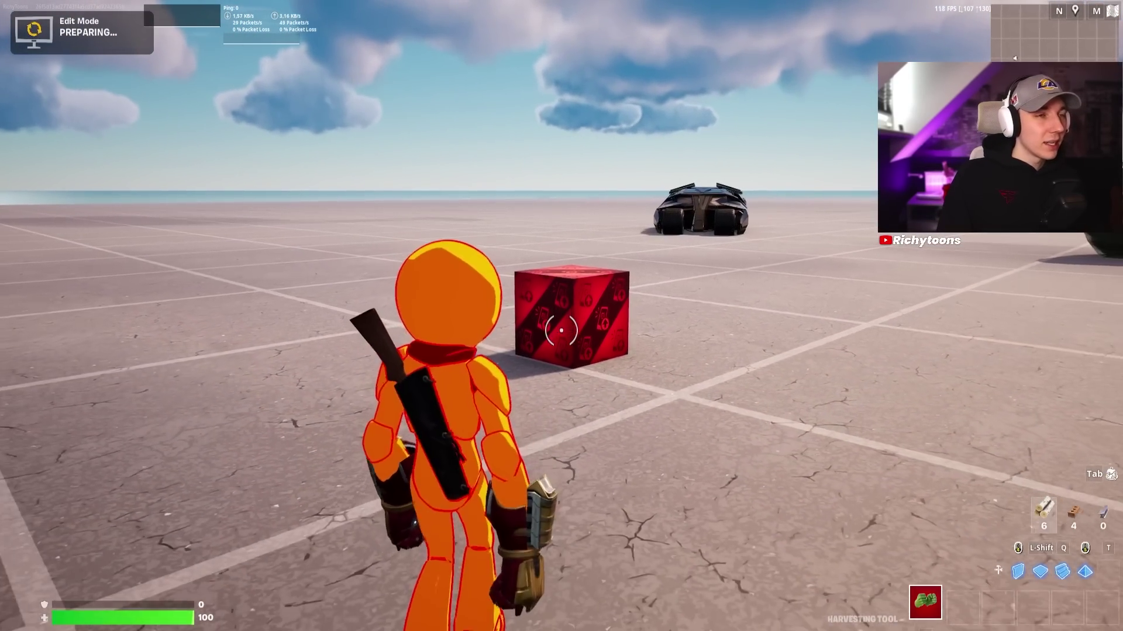
key(s)
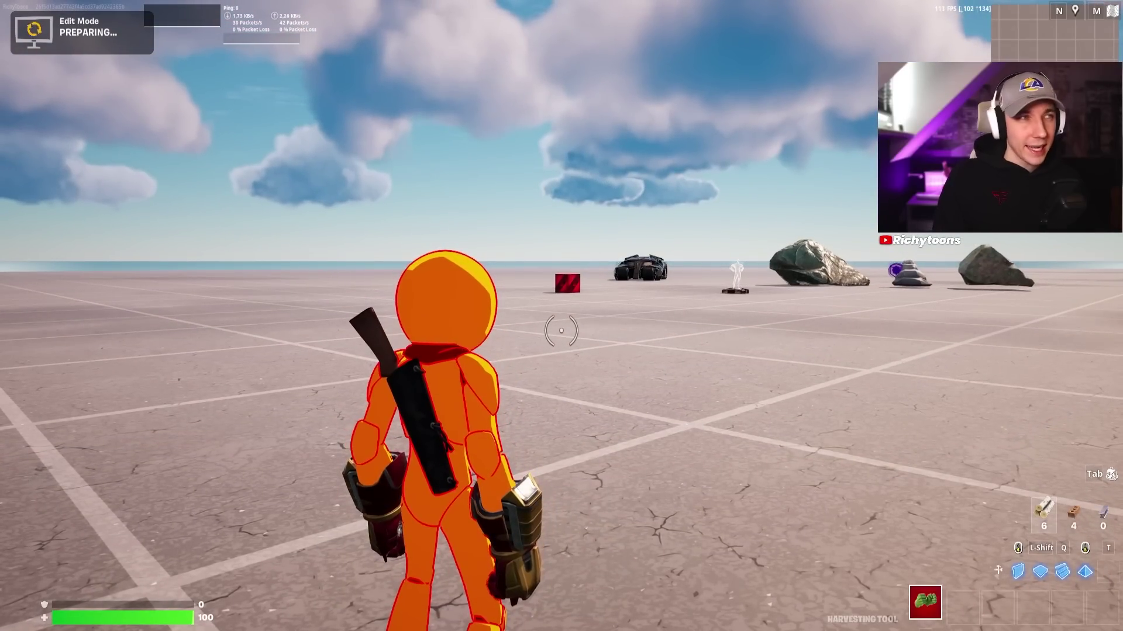
Step: Copy and paste the BigJoe creature with the phone tool, and strike a pasted copy with the harvesting tool
key(f)
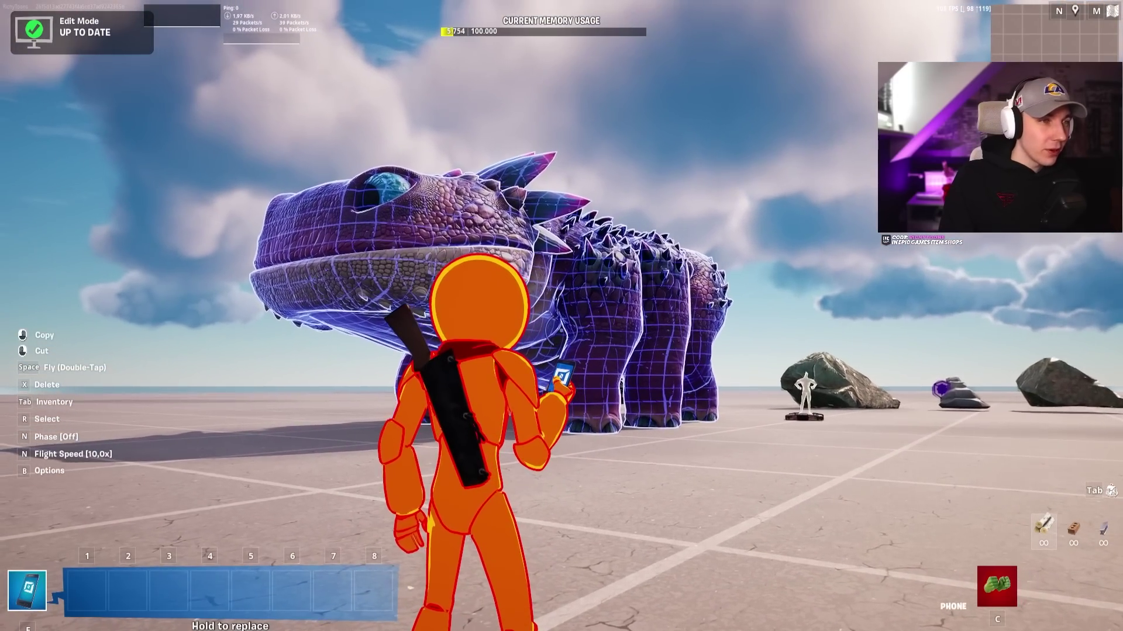
click(562, 316)
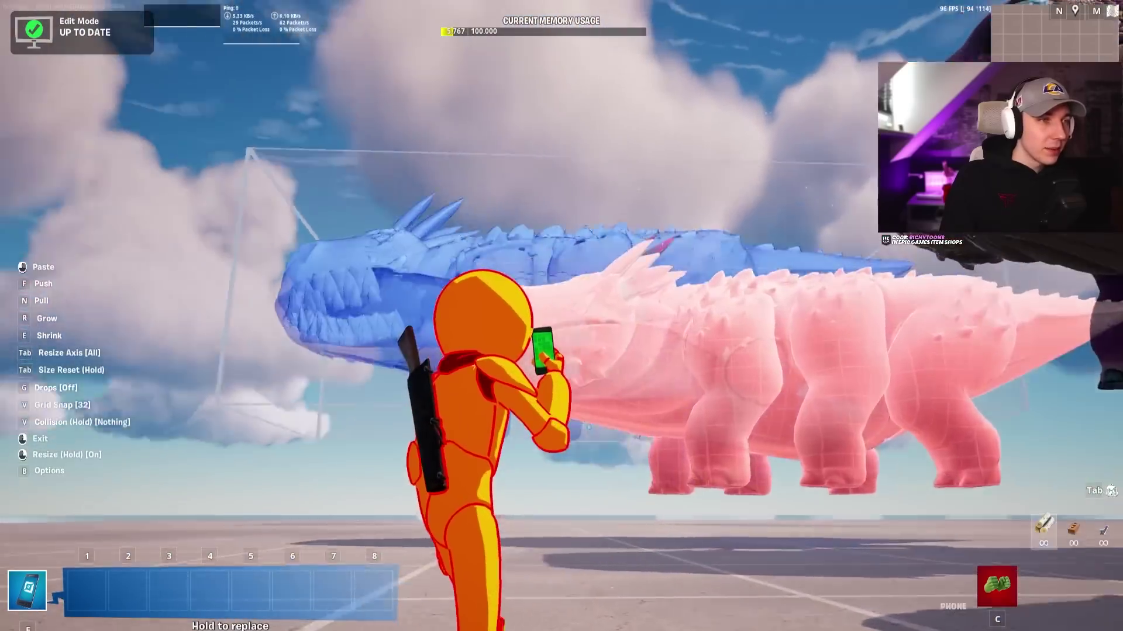
click(561, 330)
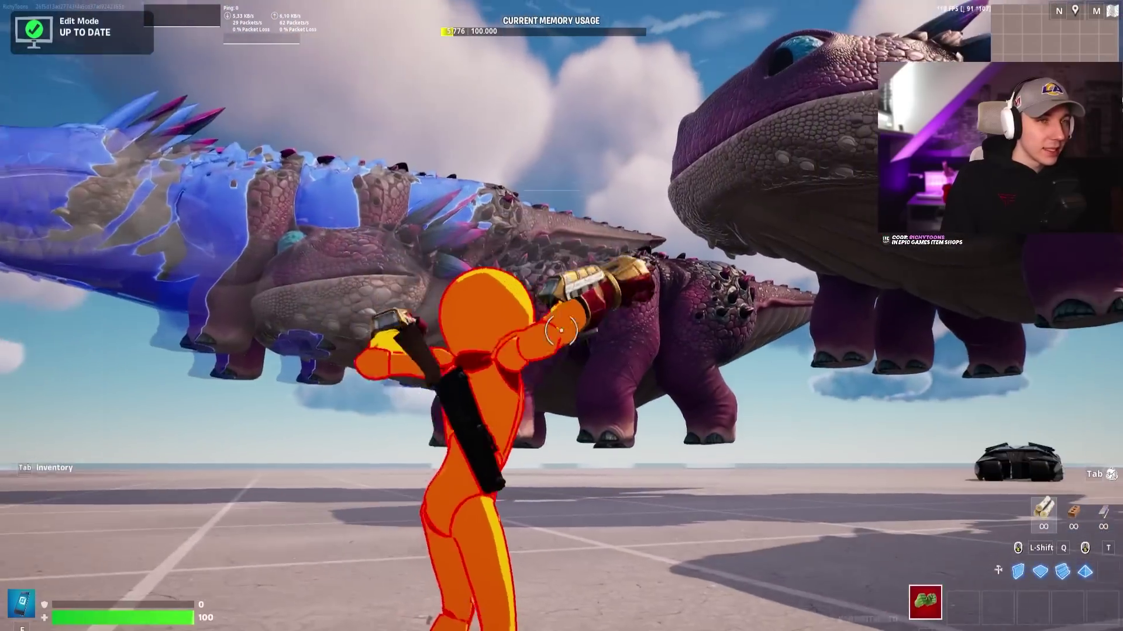
click(561, 331)
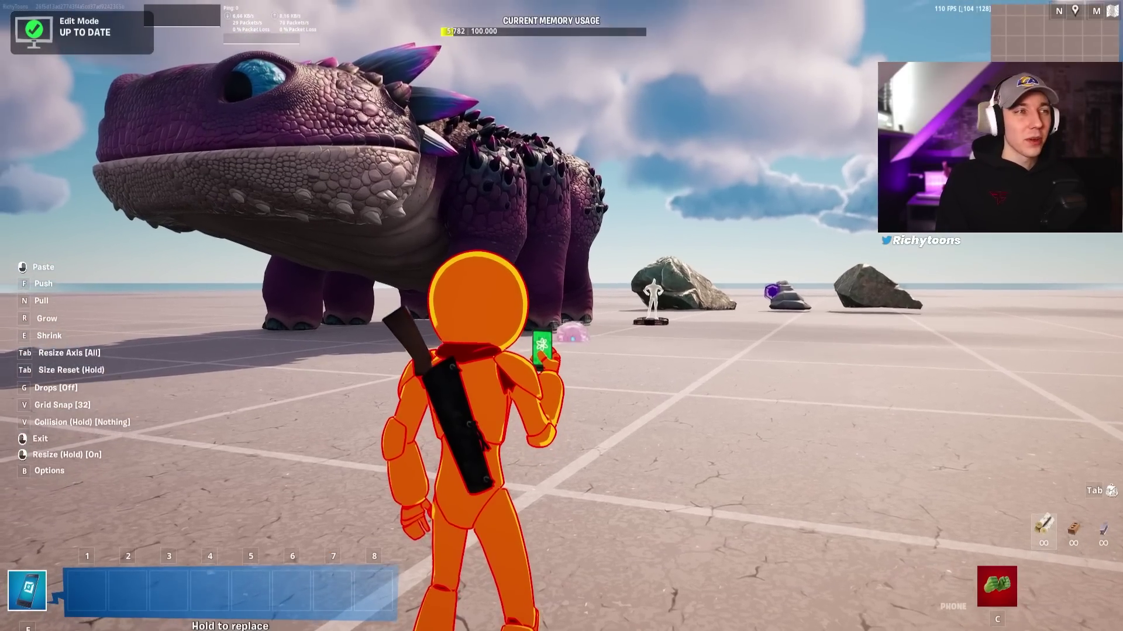
Step: Place a Prop Manipulator beside the BigJoe creature and fire the suppressed assault rifle at it to test its response
key(f)
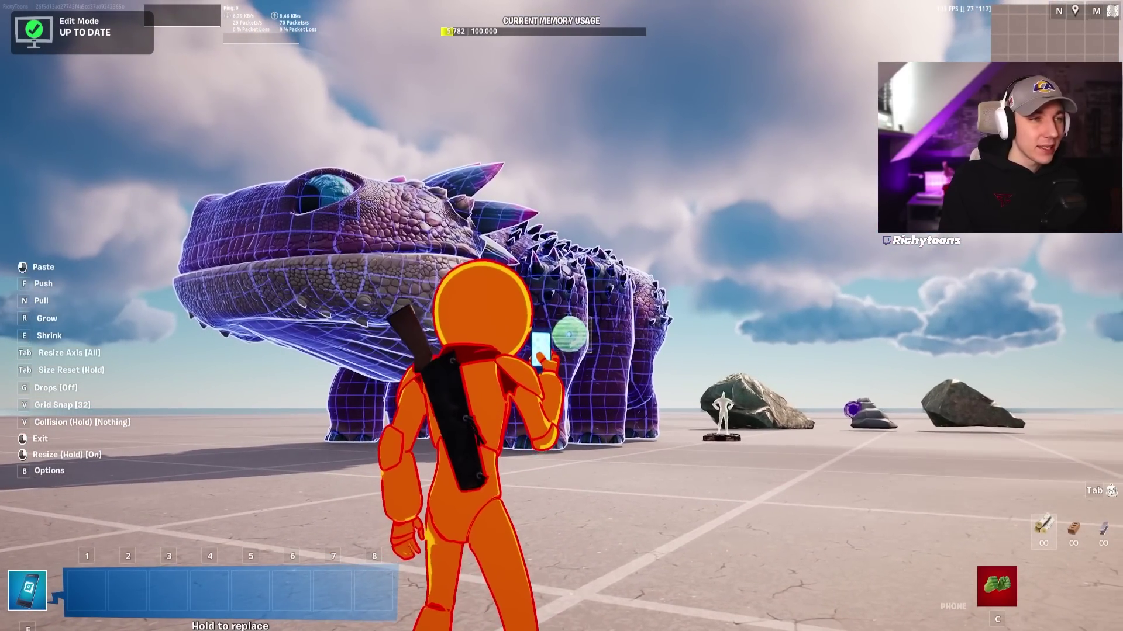
key(c)
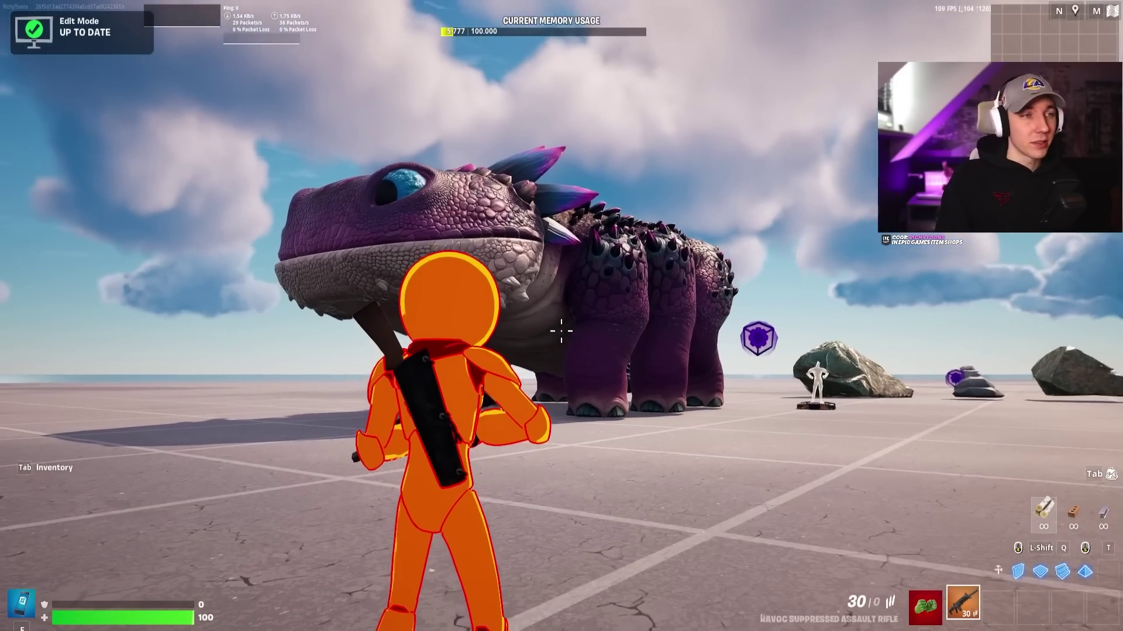
drag(562, 331, 562, 331)
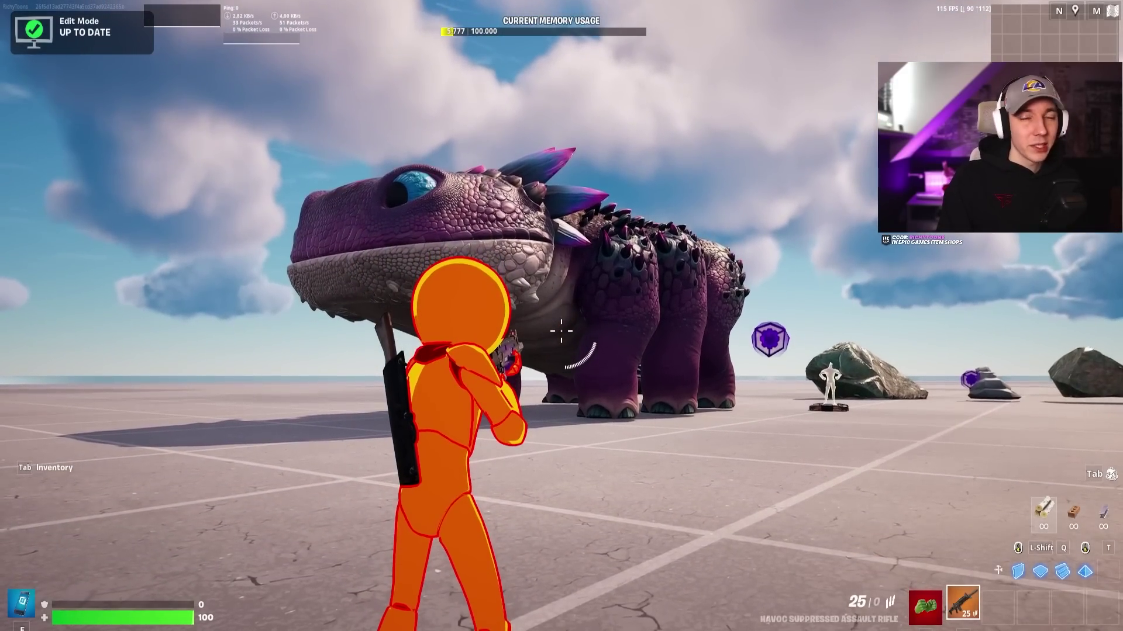
key(f)
key(1)
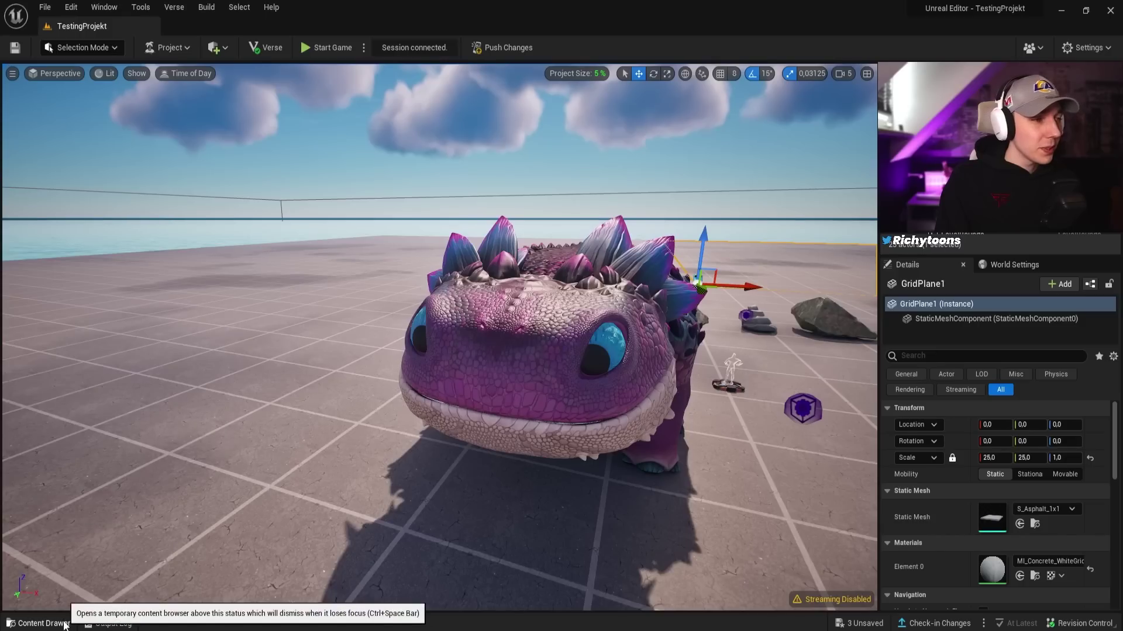
Step: Open the BigJoe blueprint in the full Blueprint Editor and examine its mesh collision and interaction options
click(68, 624)
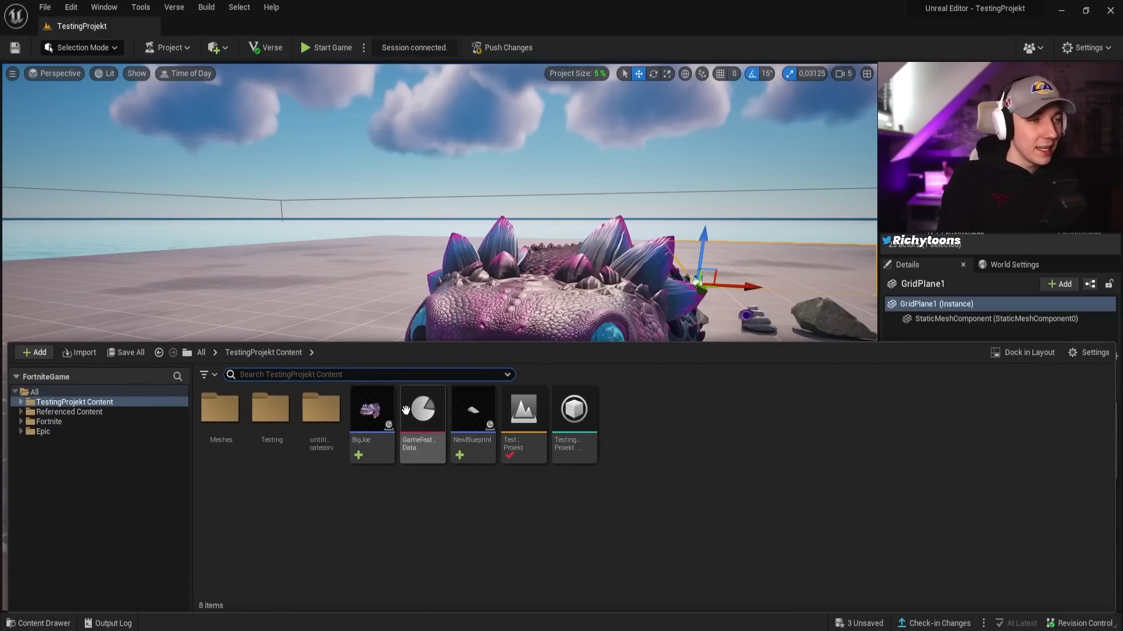
double_click(369, 419)
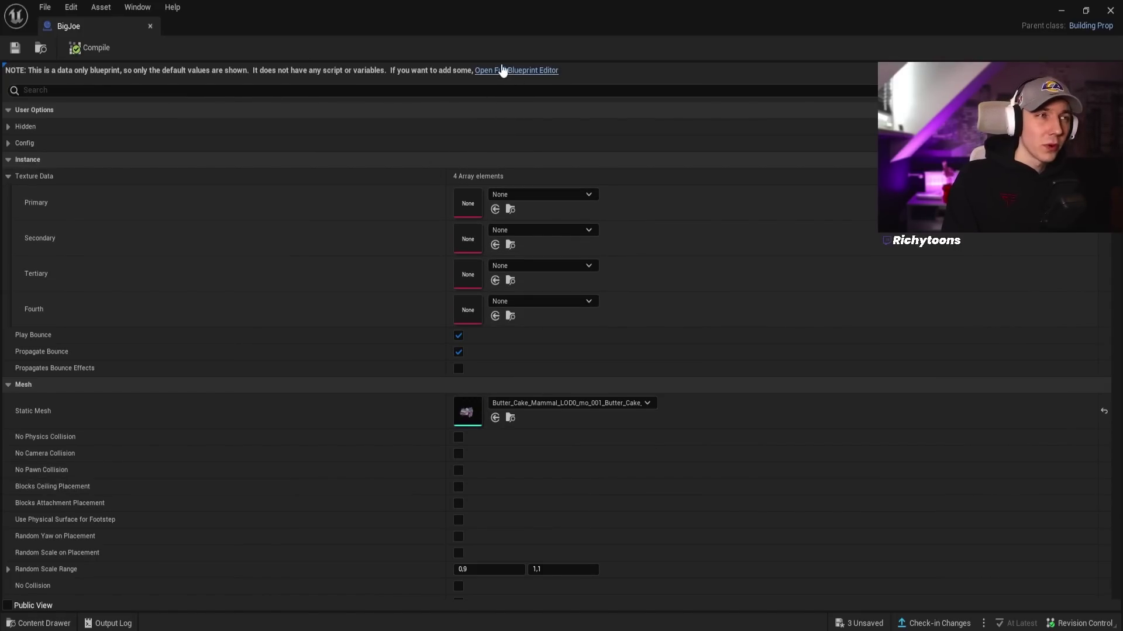
click(501, 70)
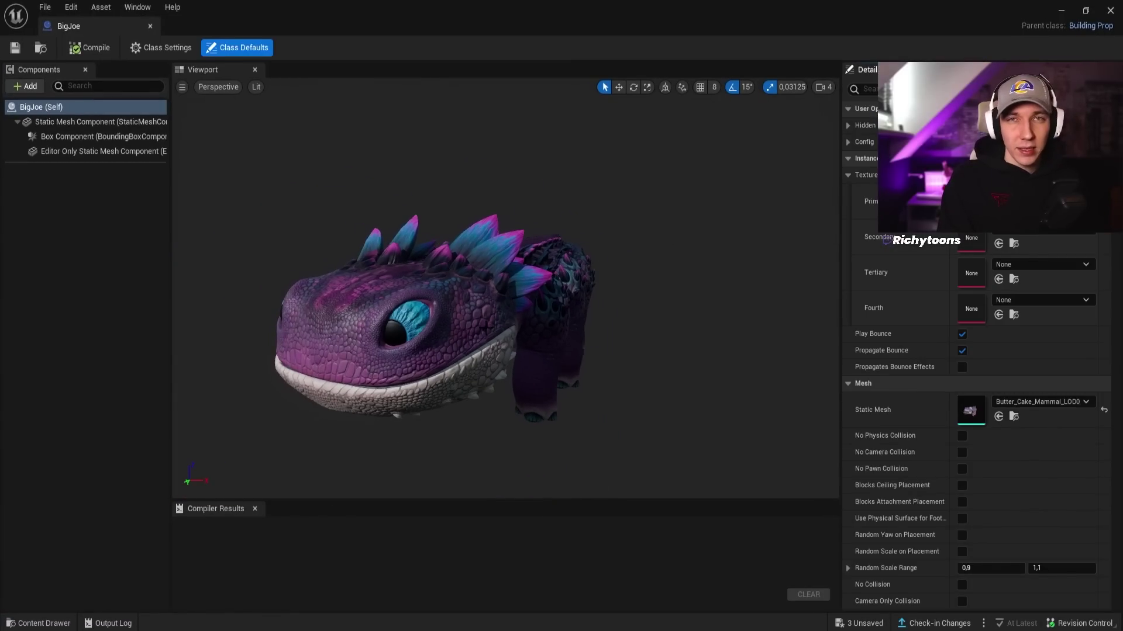
scroll(874, 367, down, 5)
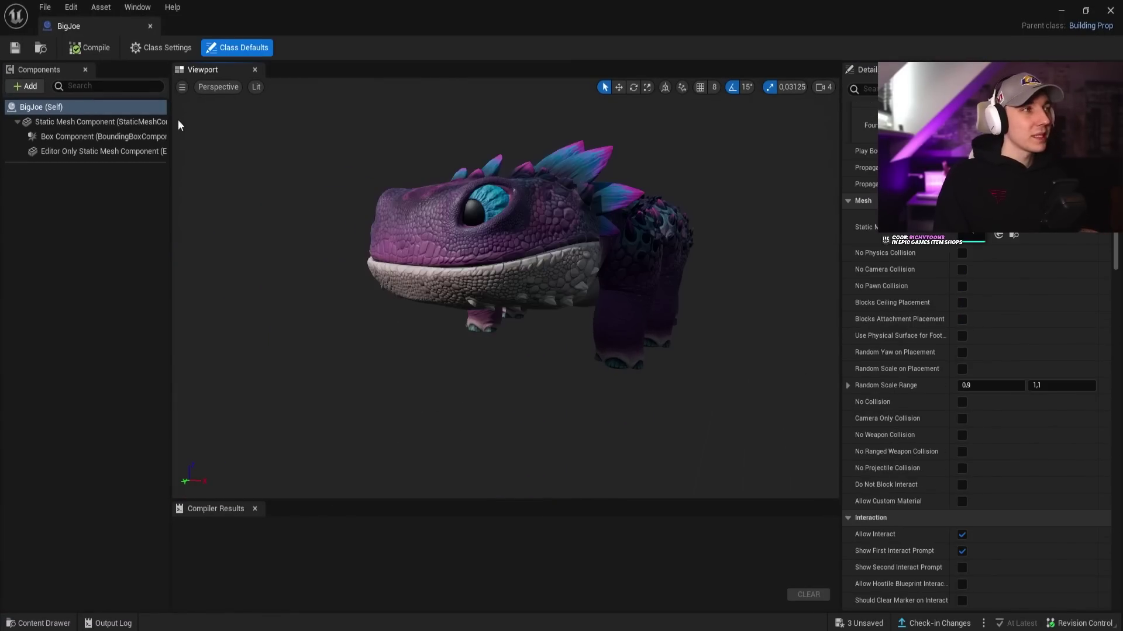
Step: Examine BigJoe's class defaults for collision, interaction, marking, building, resource drops and effects
click(17, 121)
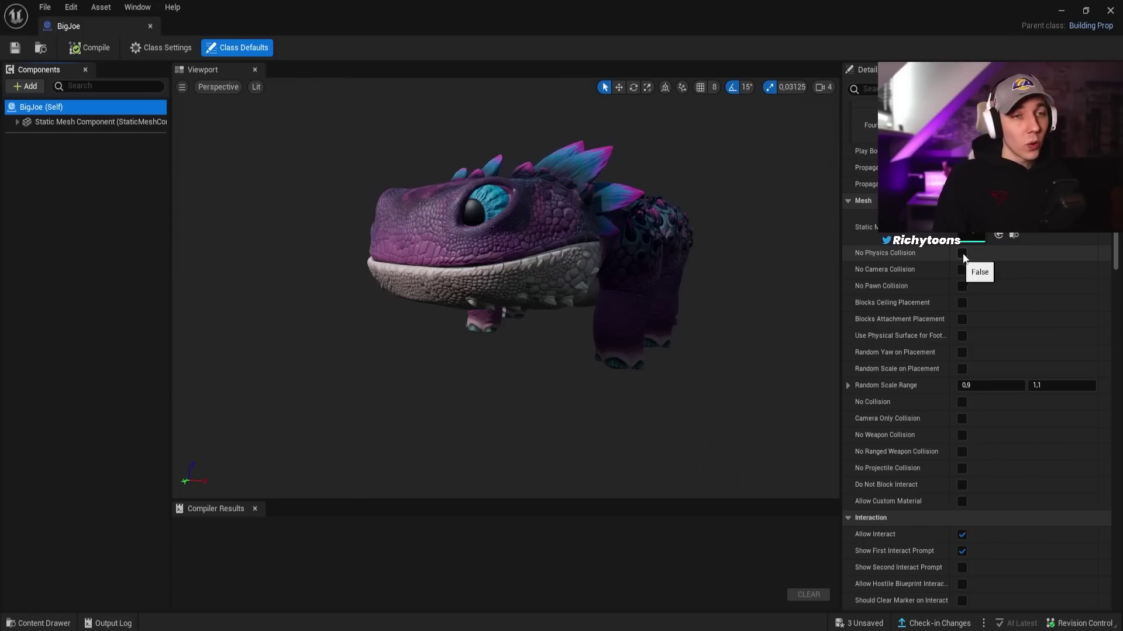
scroll(977, 244, down, 2)
scroll(961, 396, down, 2)
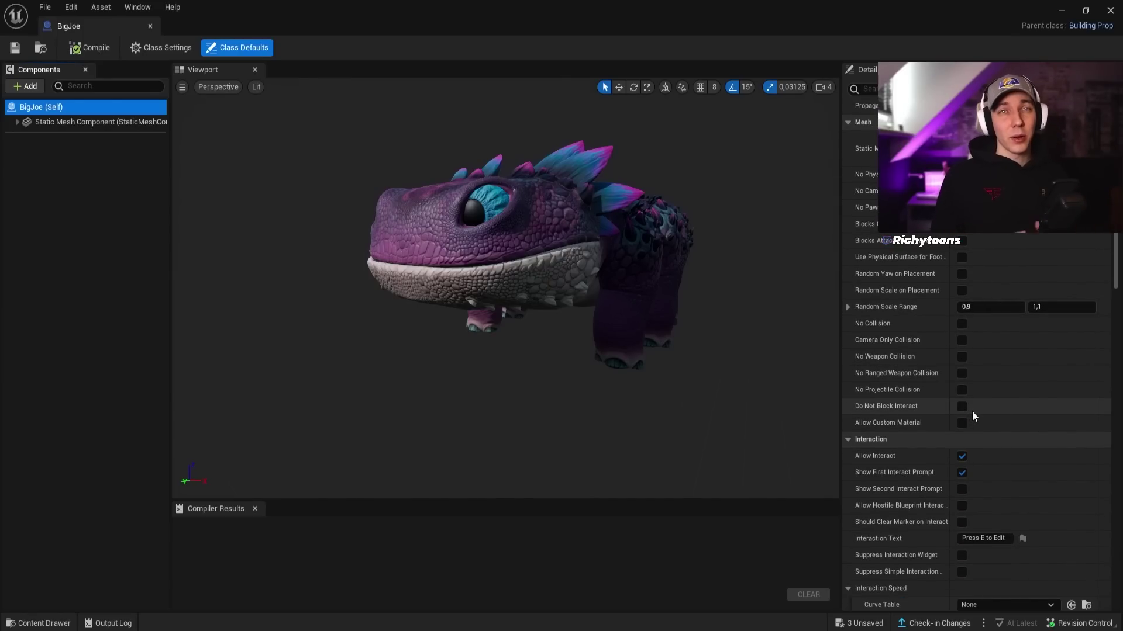
drag(1115, 213, 1117, 256)
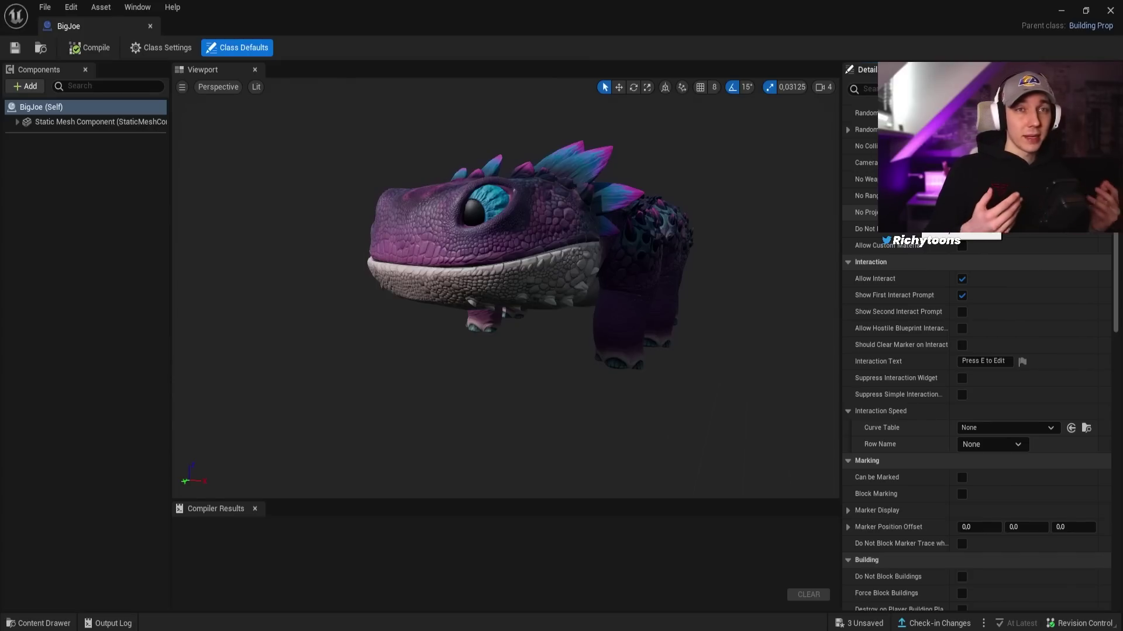
scroll(926, 267, down, 8)
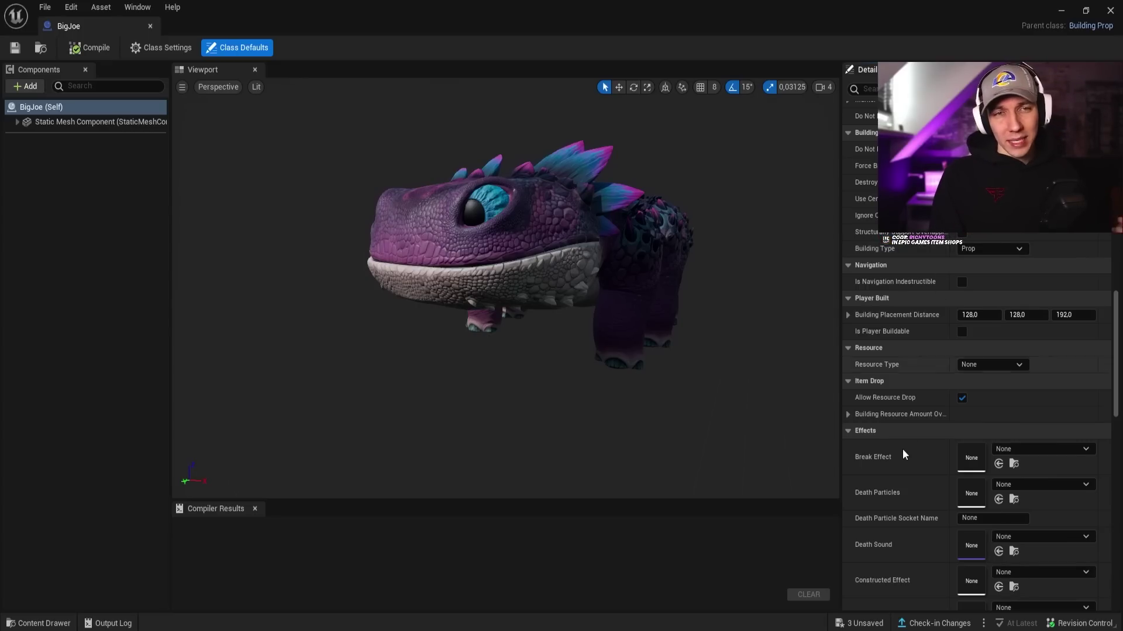
scroll(949, 462, down, 4)
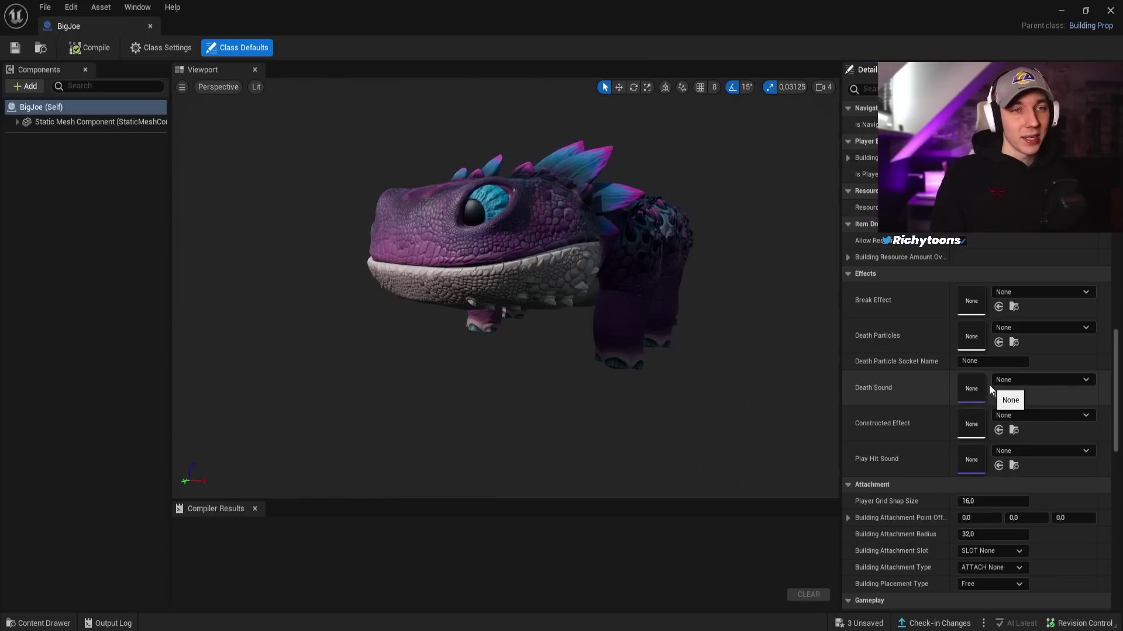
Step: Set BigJoe's Death Particles to the NS_Grenade_Explosion effect and its Death Sound to a CreaturePlacer creature sound
click(1041, 328)
click(1044, 527)
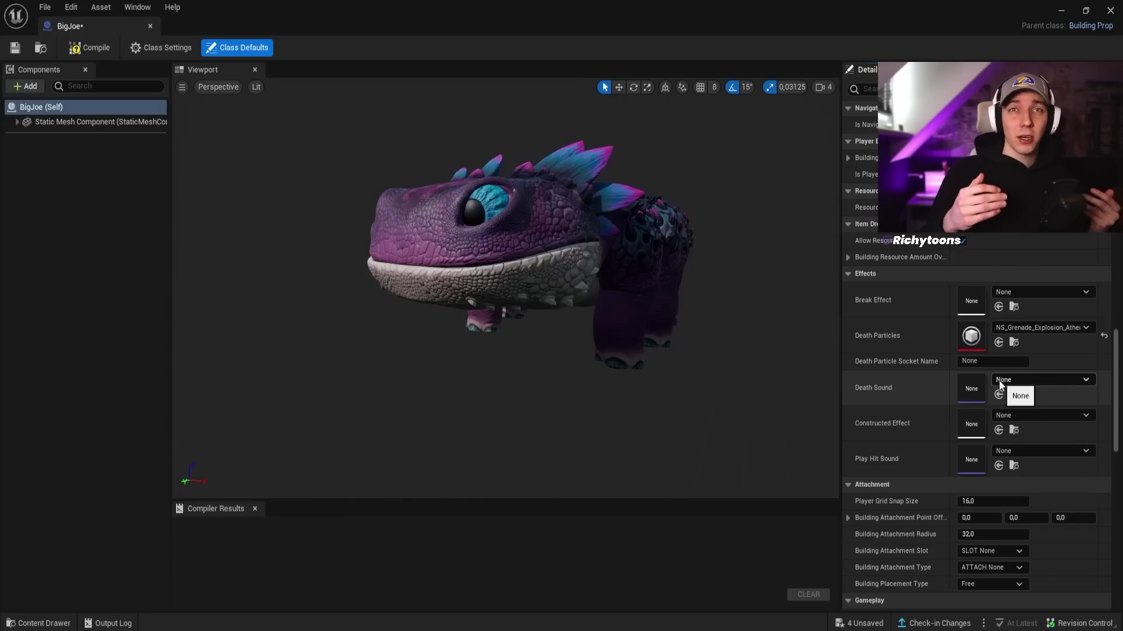
scroll(1000, 383, down, 5)
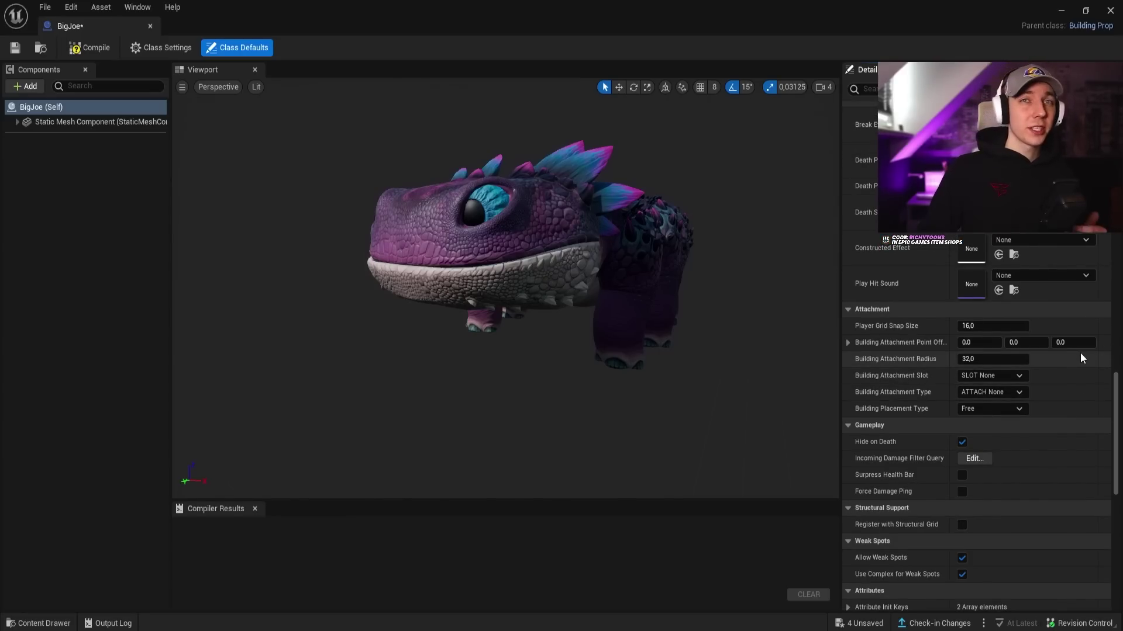
Step: Review BigJoe's resource and item drop settings and the available Building Type options
scroll(1082, 345, up, 7)
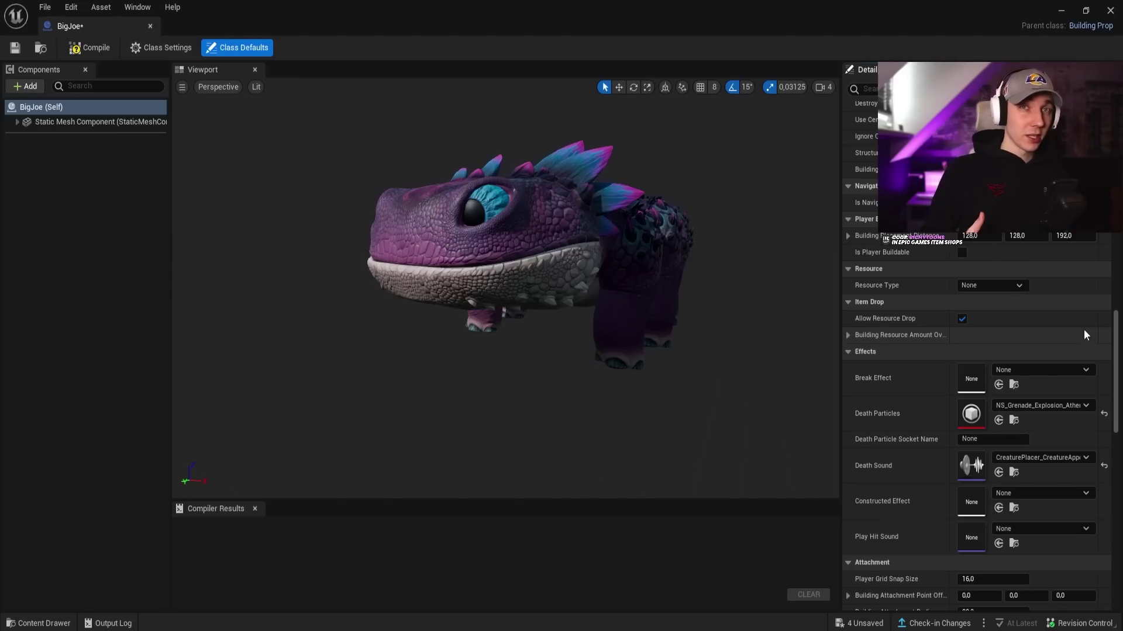
scroll(944, 339, up, 2)
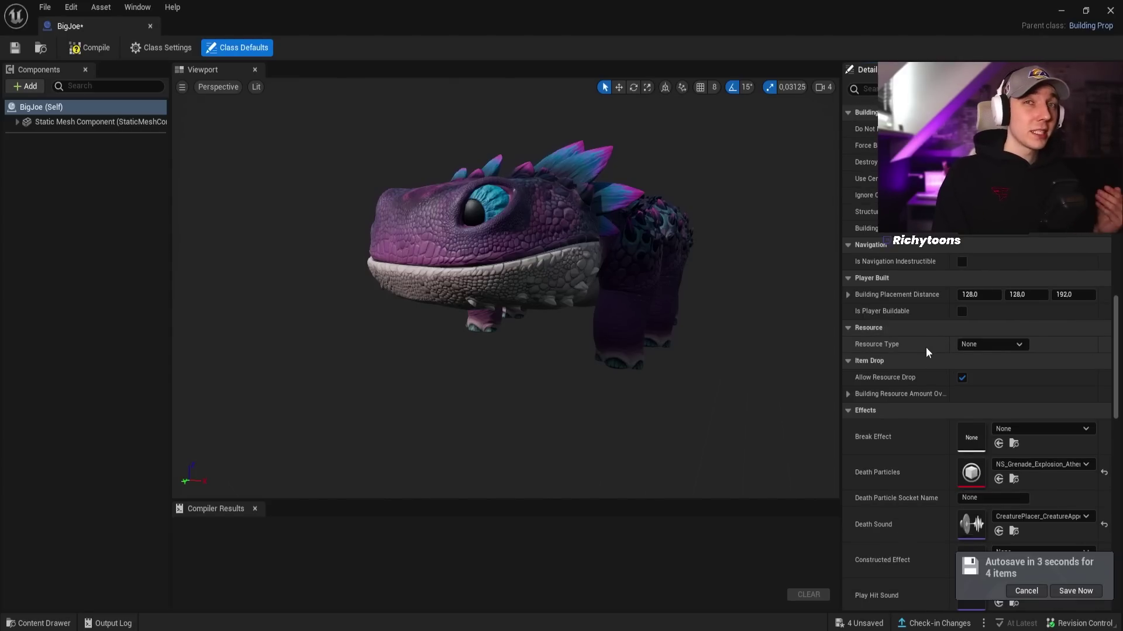
right_click(901, 233)
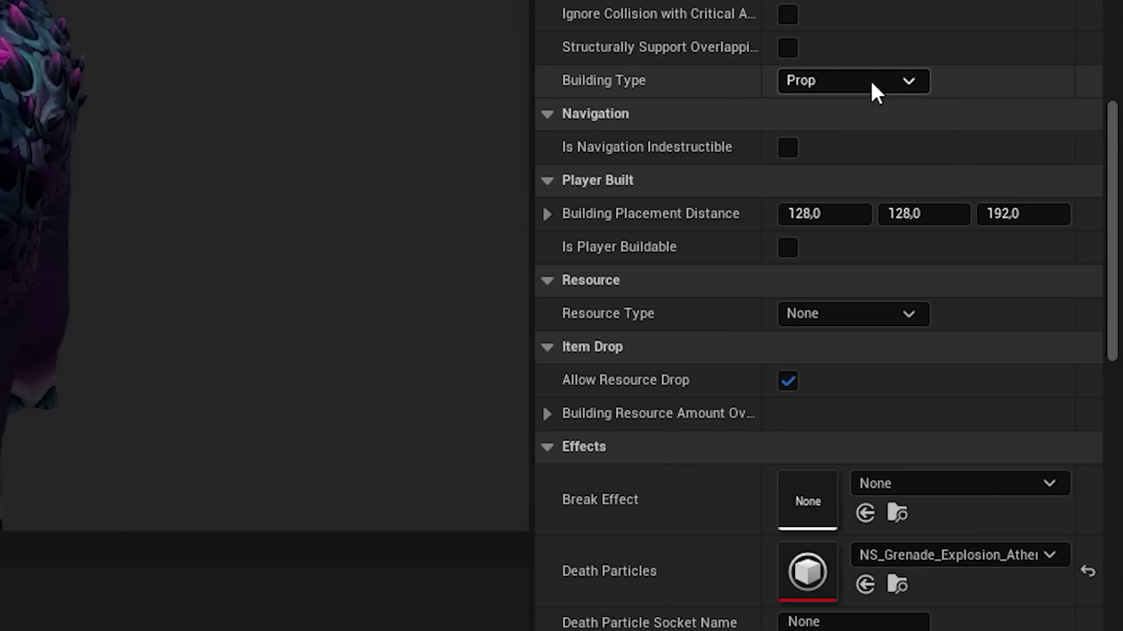
click(871, 80)
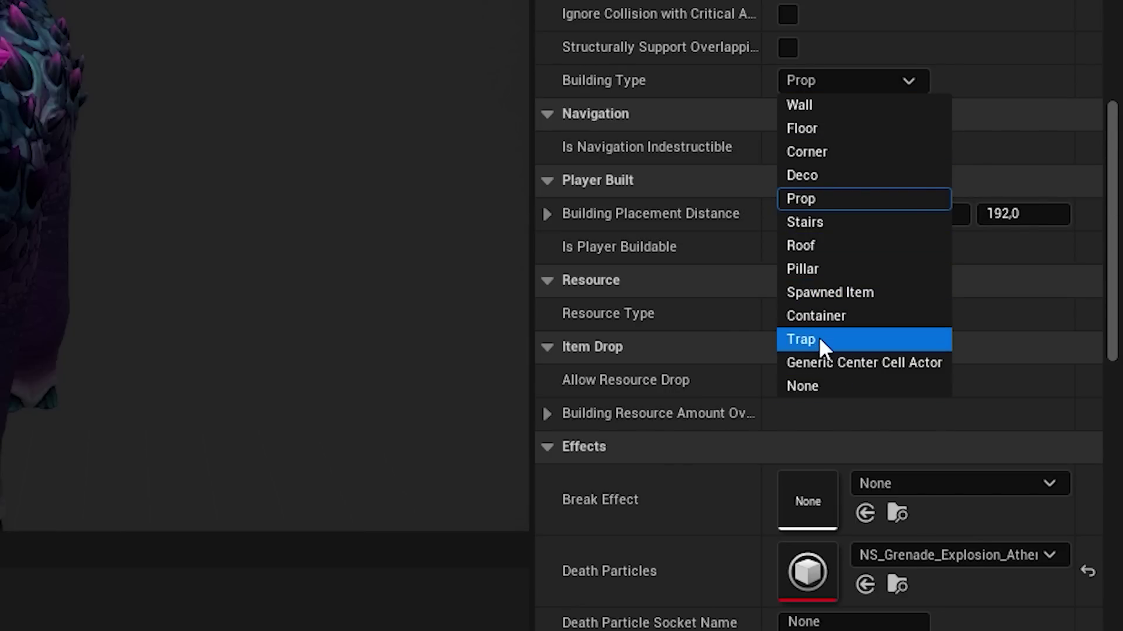
click(987, 162)
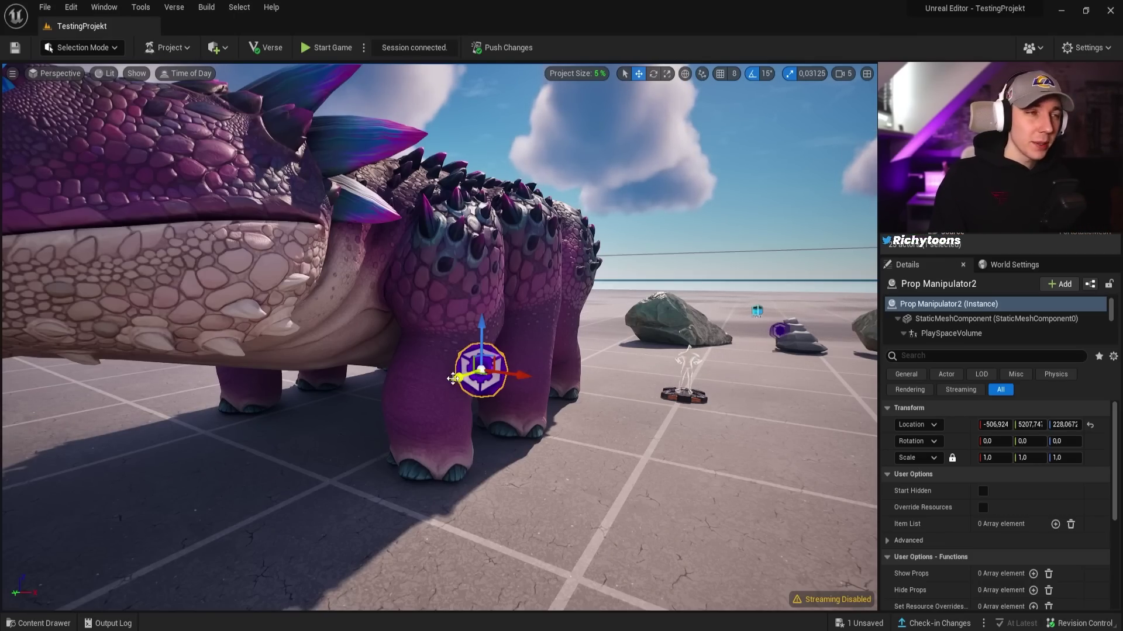
Step: Move Prop Manipulator2 against the creature's hind leg, and check in Fortnite with the phone tool which prop it touches
drag(473, 372, 594, 352)
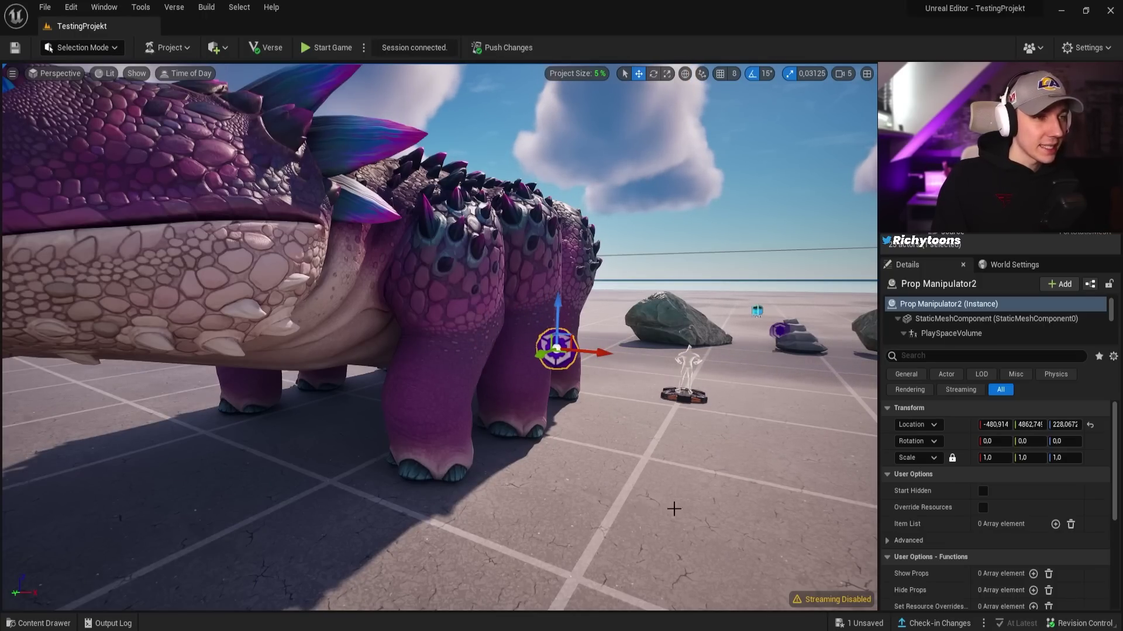
click(822, 629)
click(561, 330)
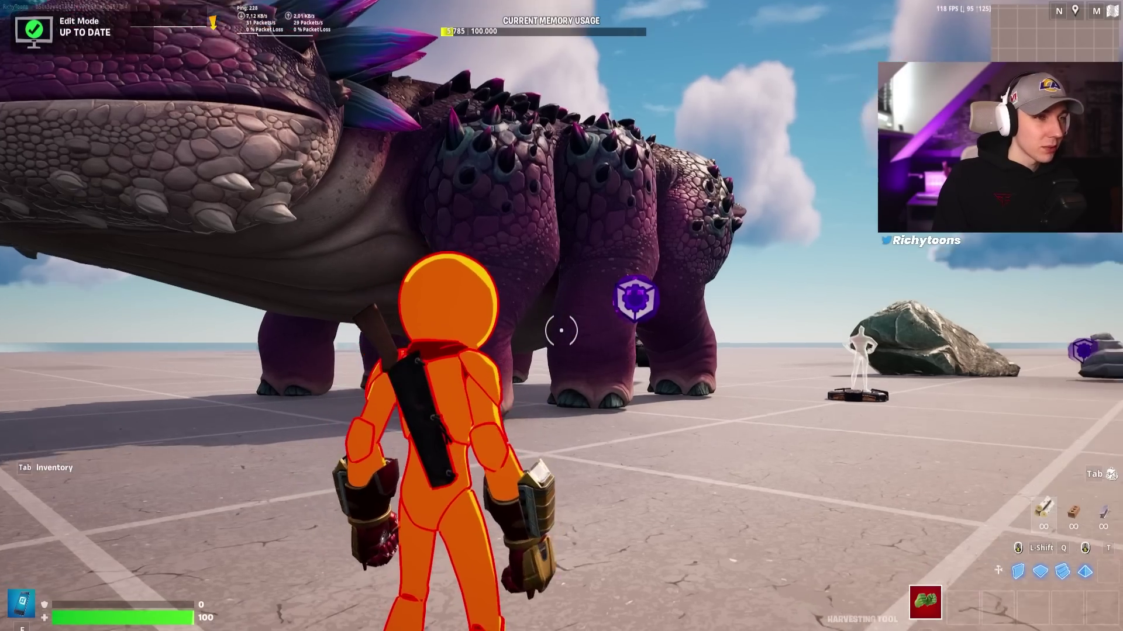
key(f)
key(w)
click(562, 325)
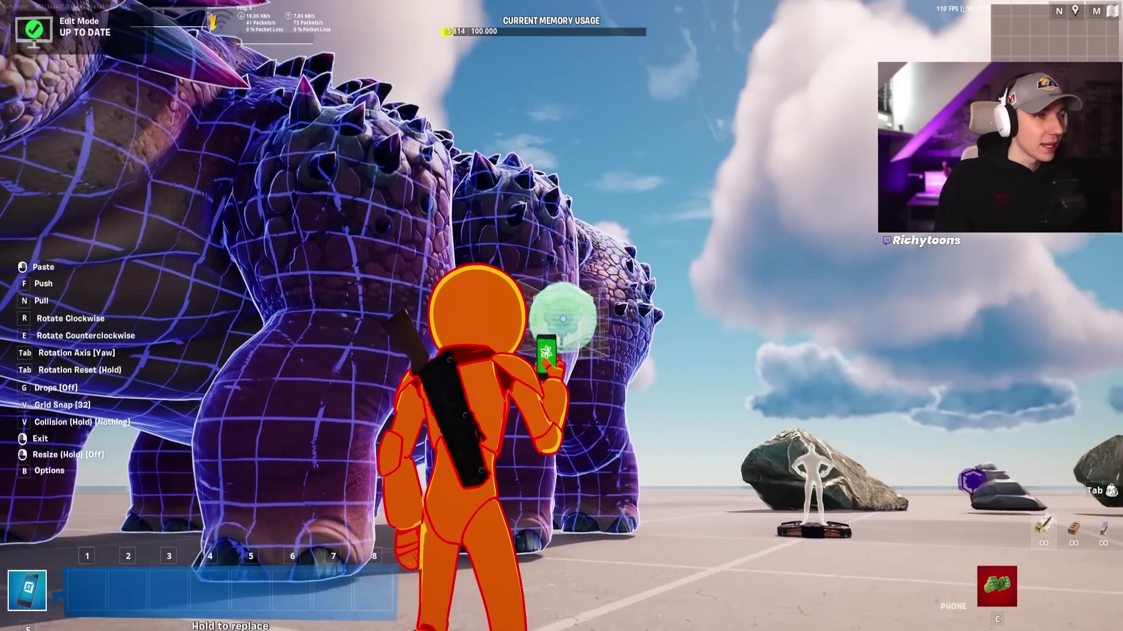
key(c)
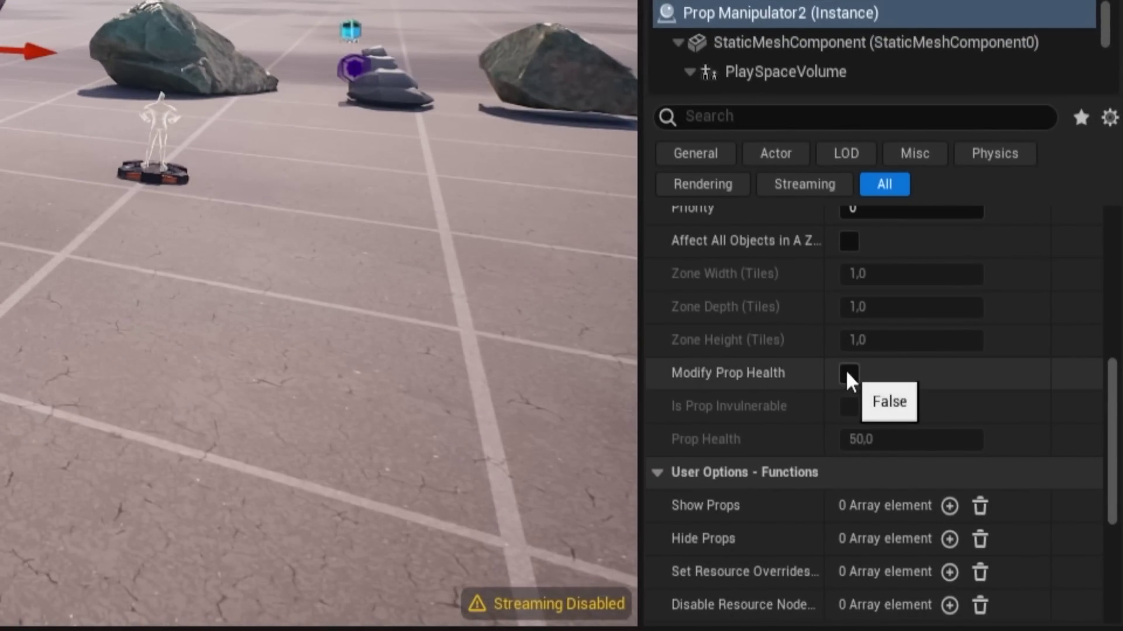
Step: Enable Modify Prop Health on Prop Manipulator2 and set Prop Health to 200
click(849, 375)
click(877, 439)
text(200)
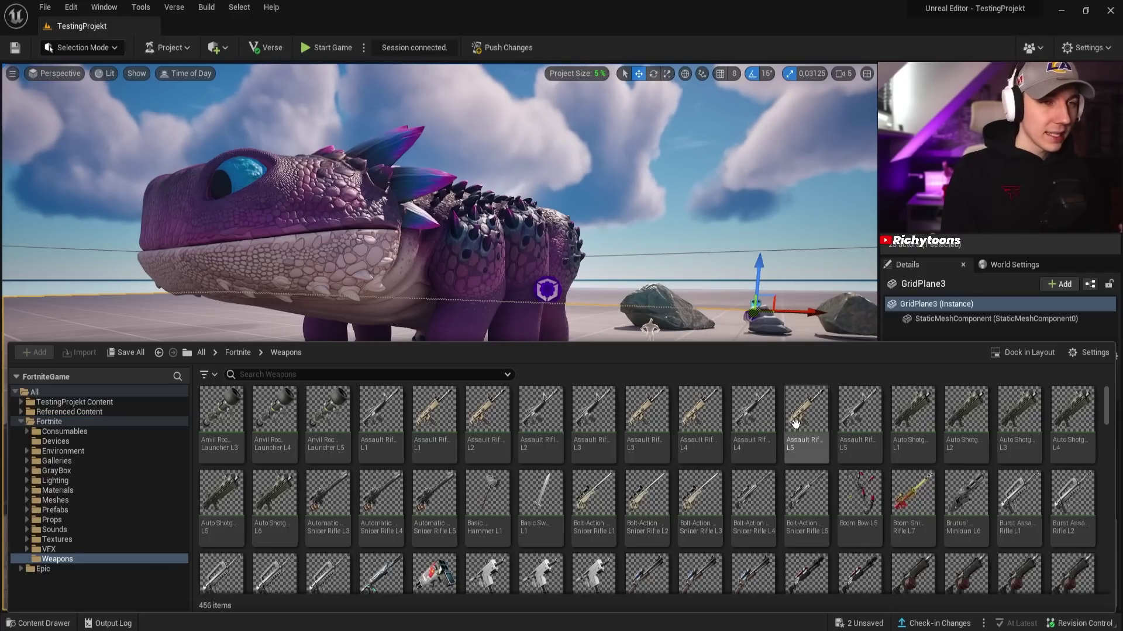
Step: Place an L5 Assault Rifle item from the Fortnite weapons on the floor beside the creature's legs and select it
drag(798, 414, 607, 325)
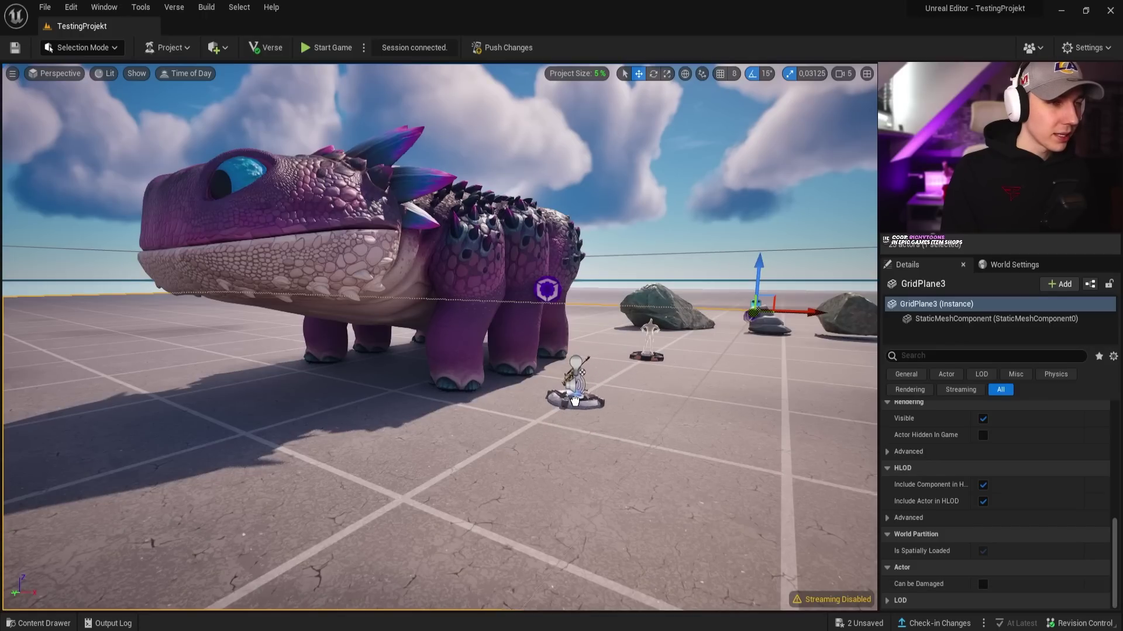
drag(574, 401, 575, 402)
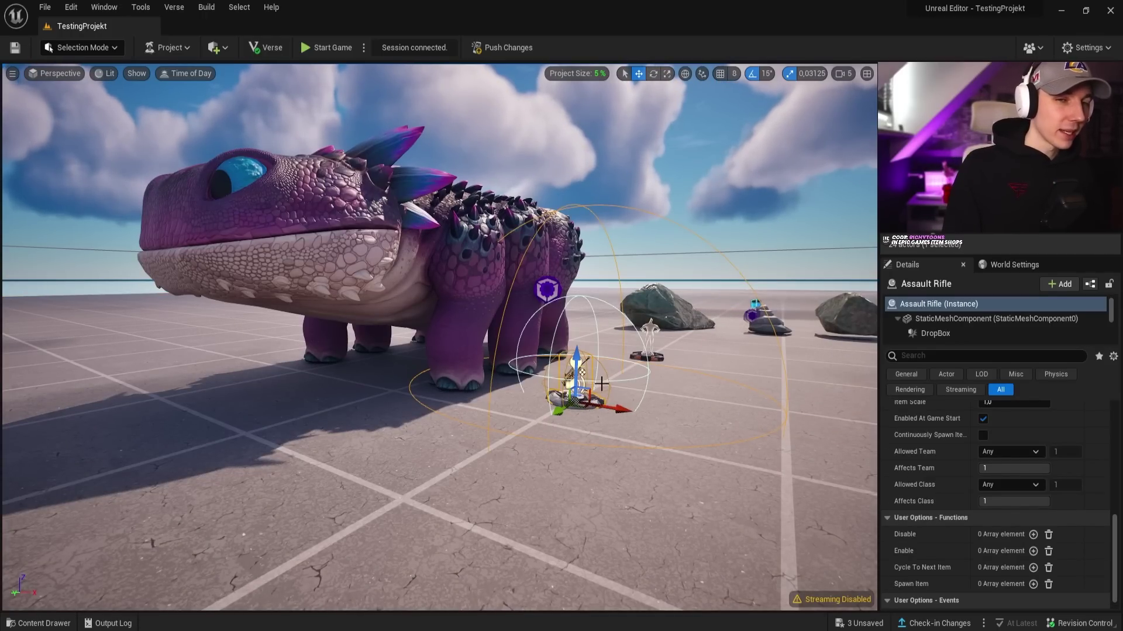
click(642, 454)
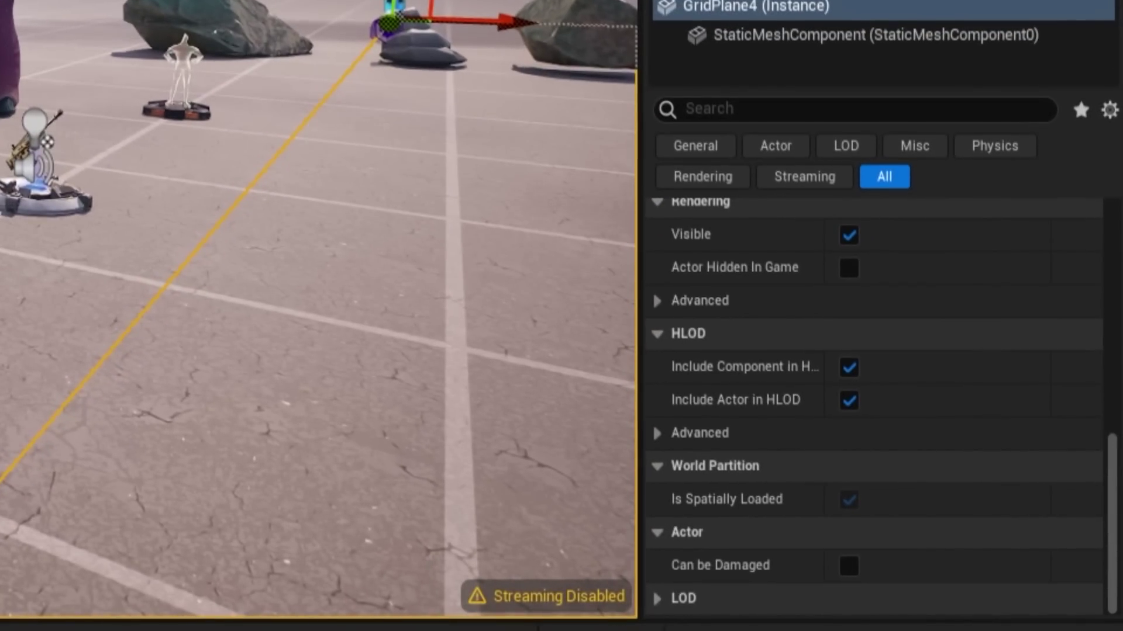
key(ctrl+z)
Step: Add a Spawn Item binding on the Assault Rifle triggered by Prop Manipulator2's On Destroyed event
scroll(784, 357, down, 1)
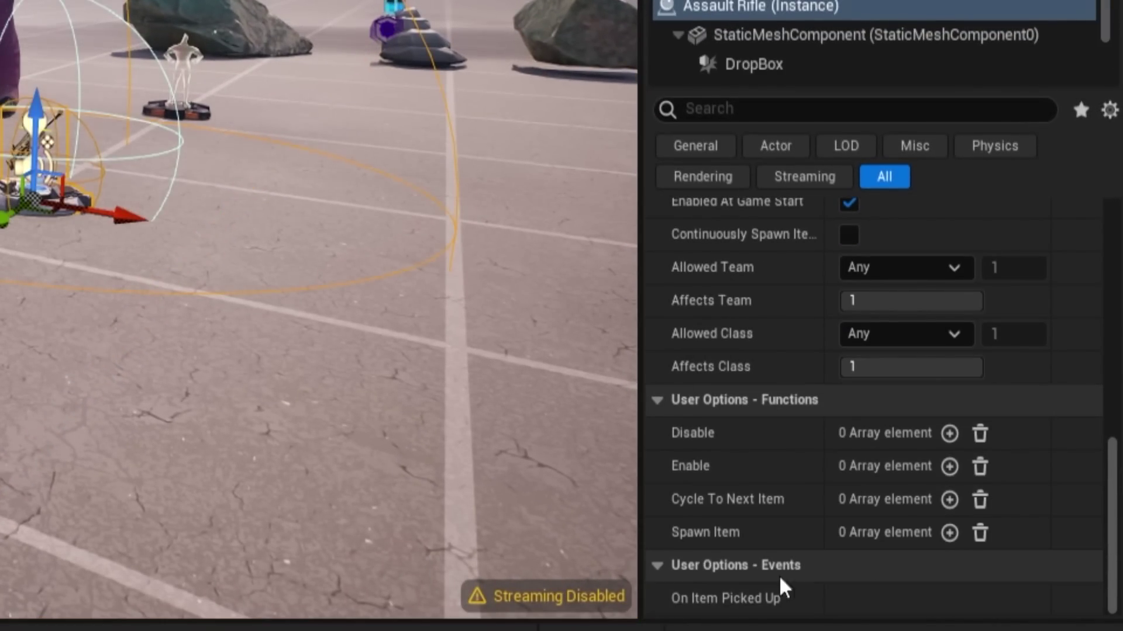
click(948, 533)
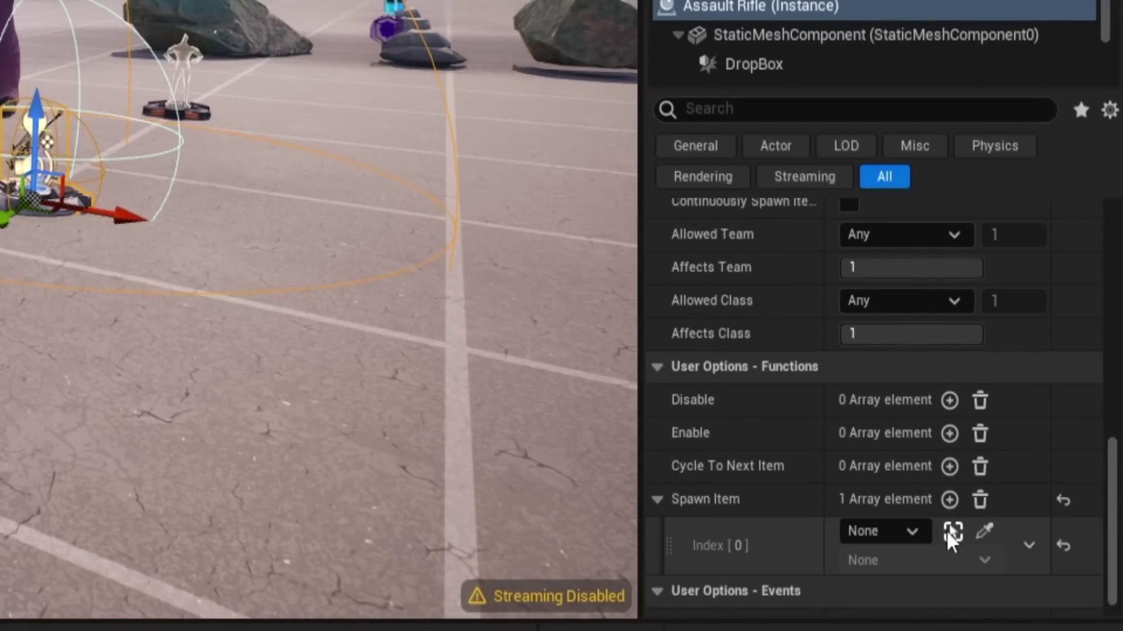
click(902, 534)
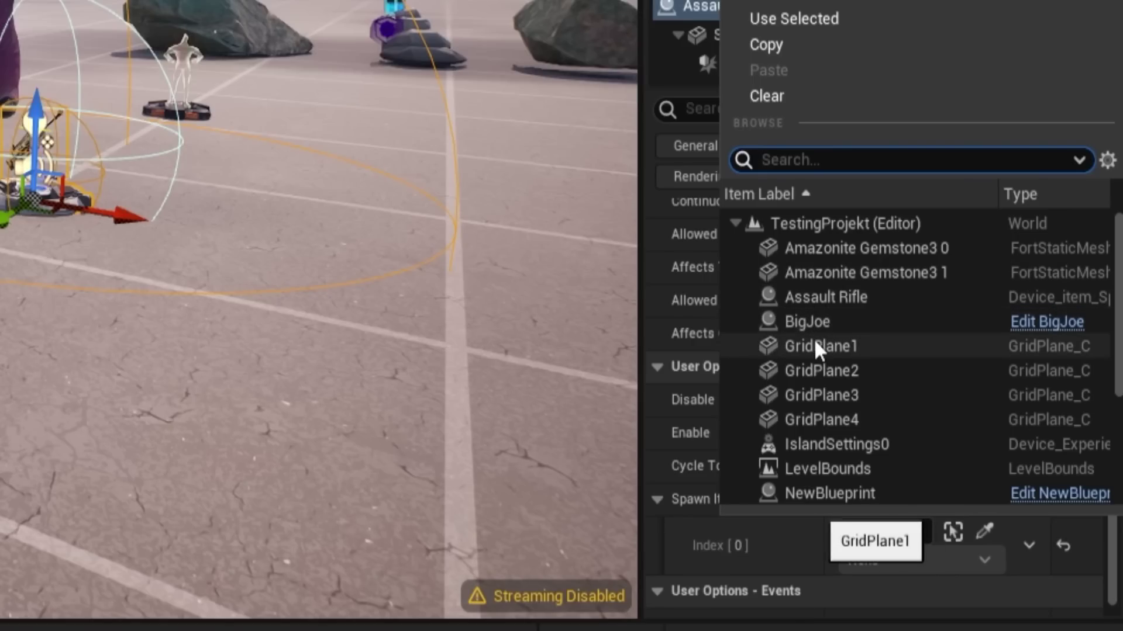
scroll(819, 383, down, 5)
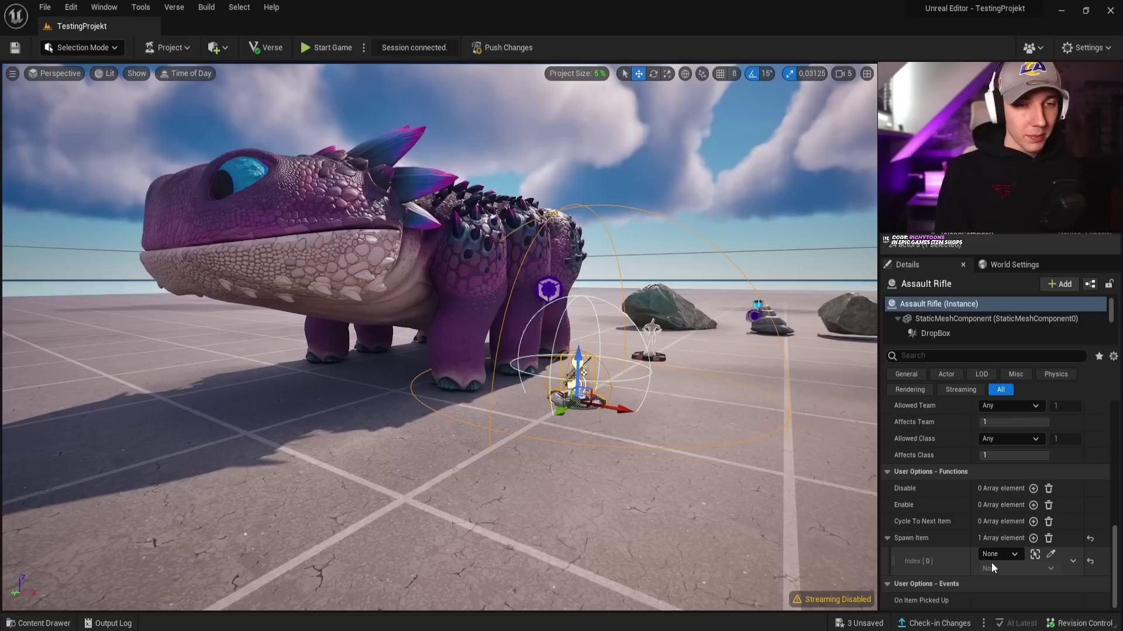
click(897, 538)
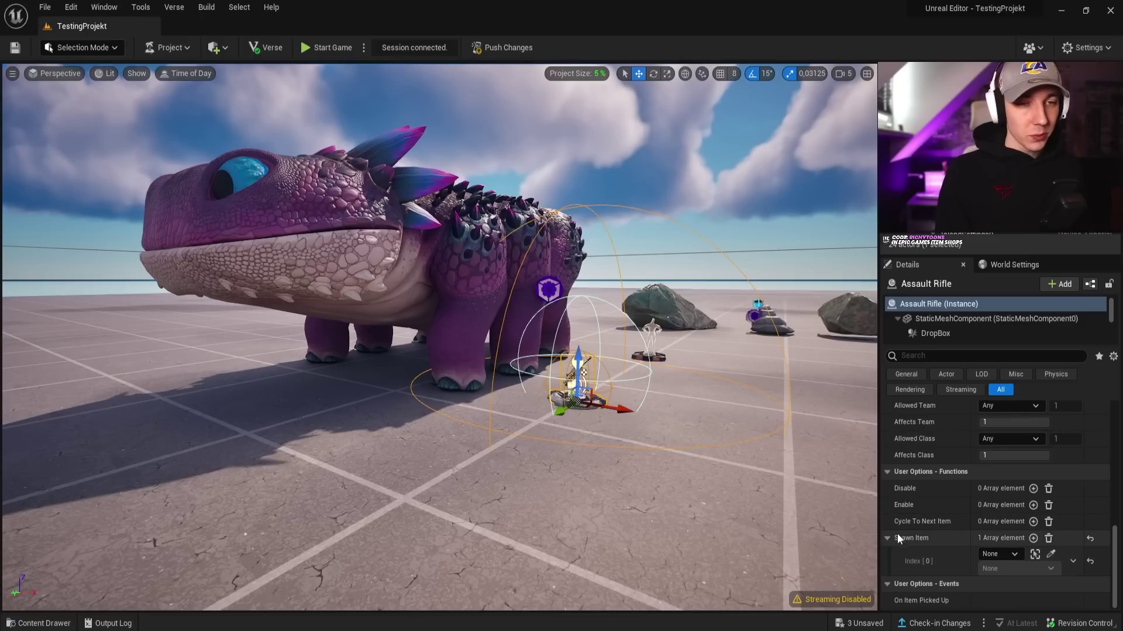
click(1016, 554)
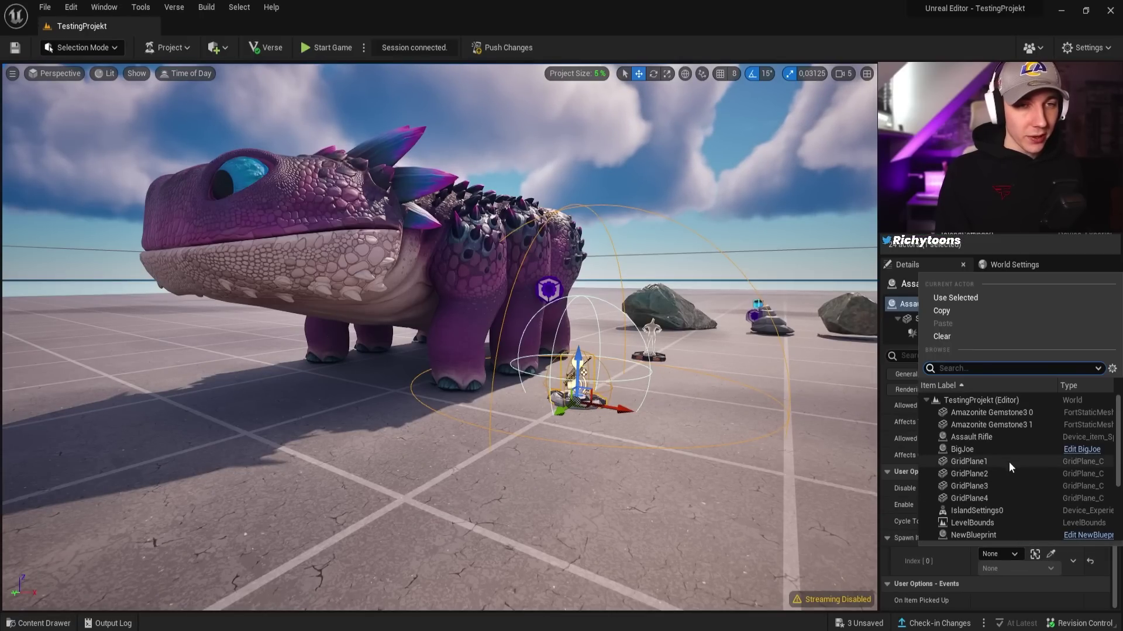
text(prop)
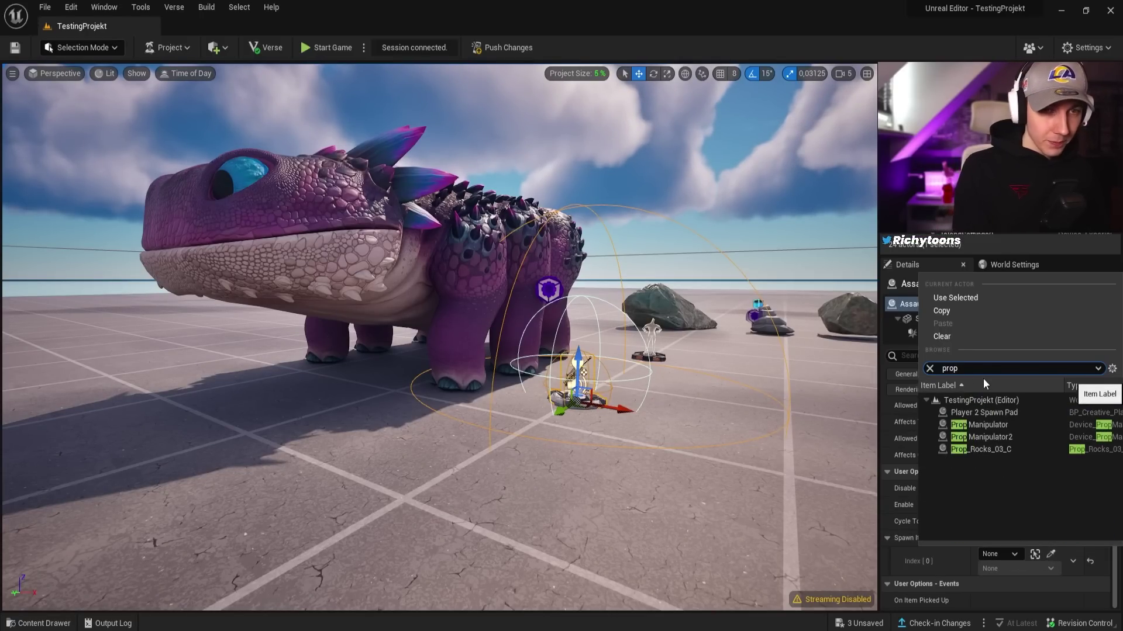
click(1004, 437)
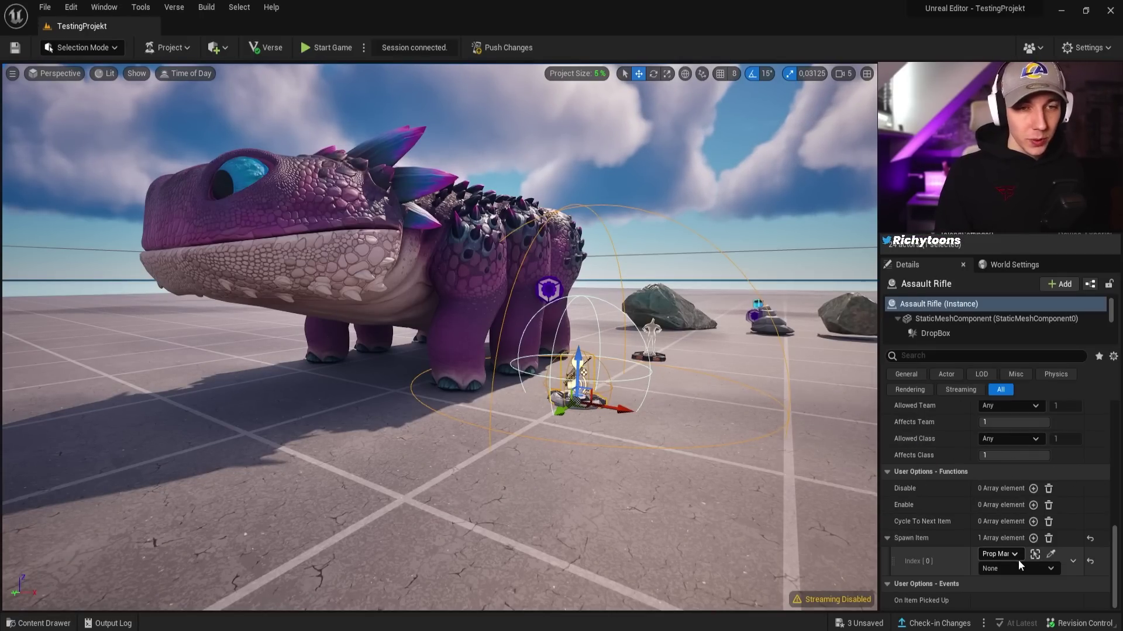
click(1020, 570)
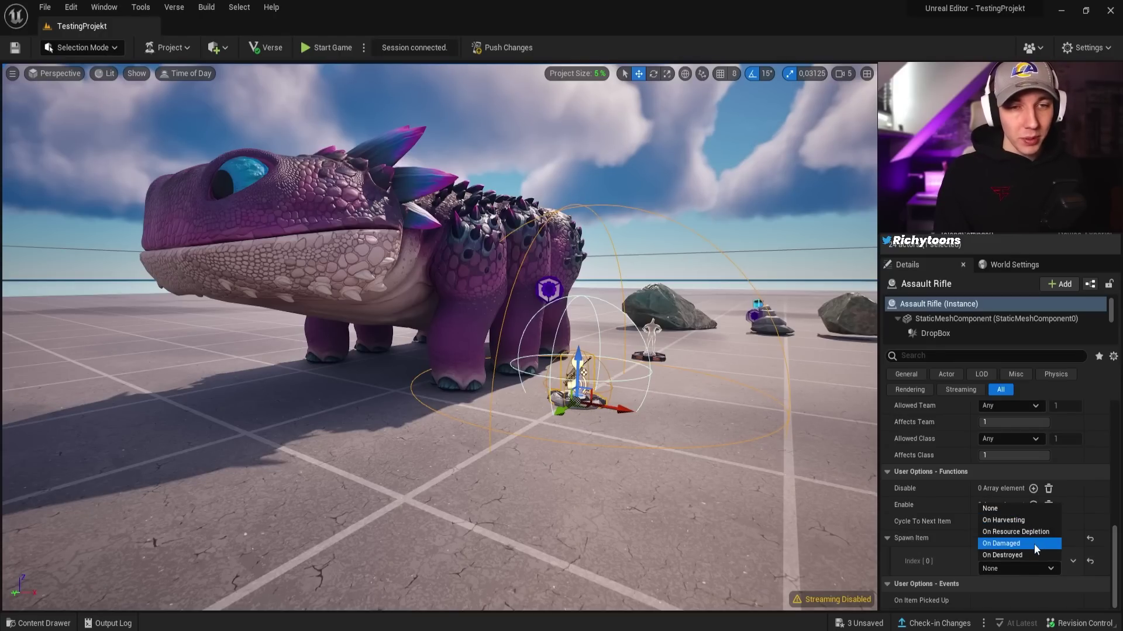
click(1028, 555)
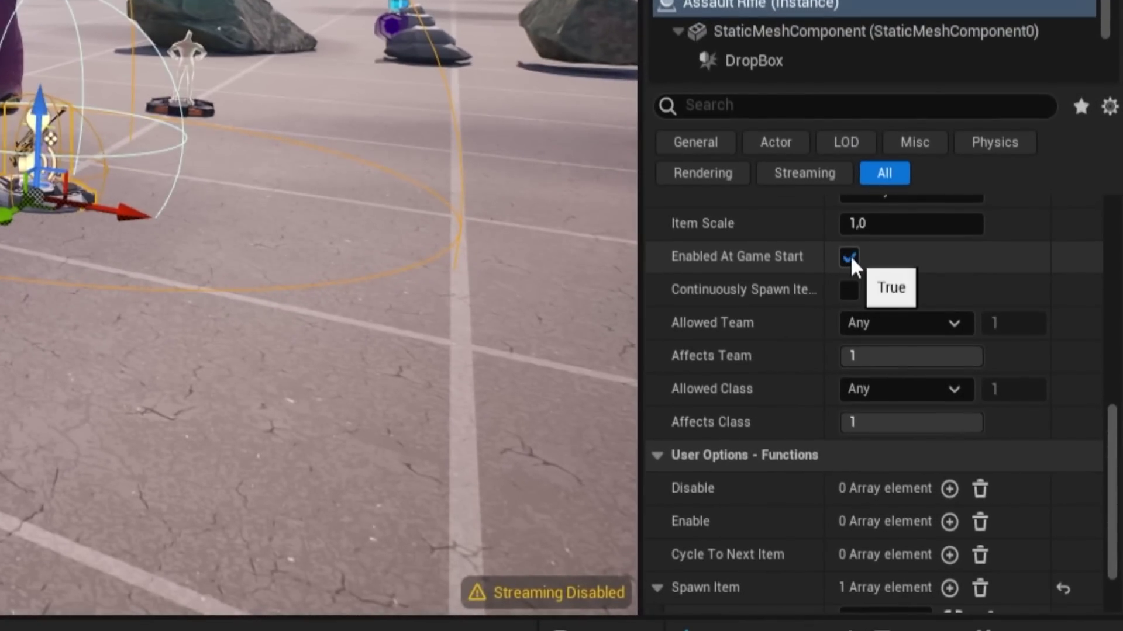
Step: Turn off Enabled At Game Start on the Assault Rifle and add an Enable binding triggered by Prop Manipulator2's On Destroyed event
click(849, 257)
scroll(880, 316, down, 3)
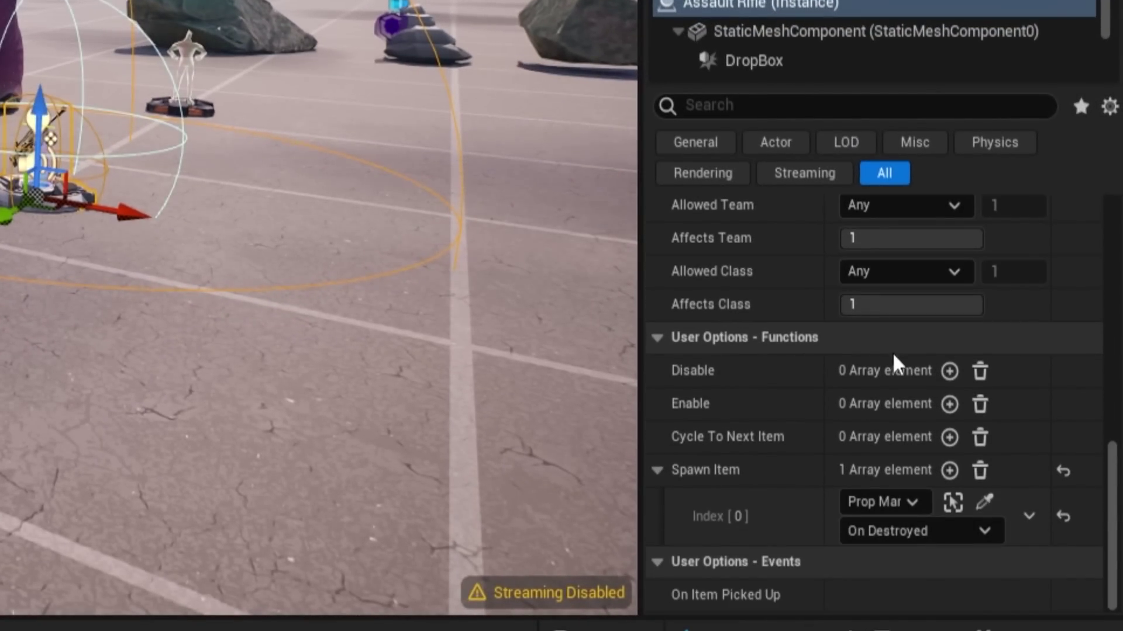
click(950, 404)
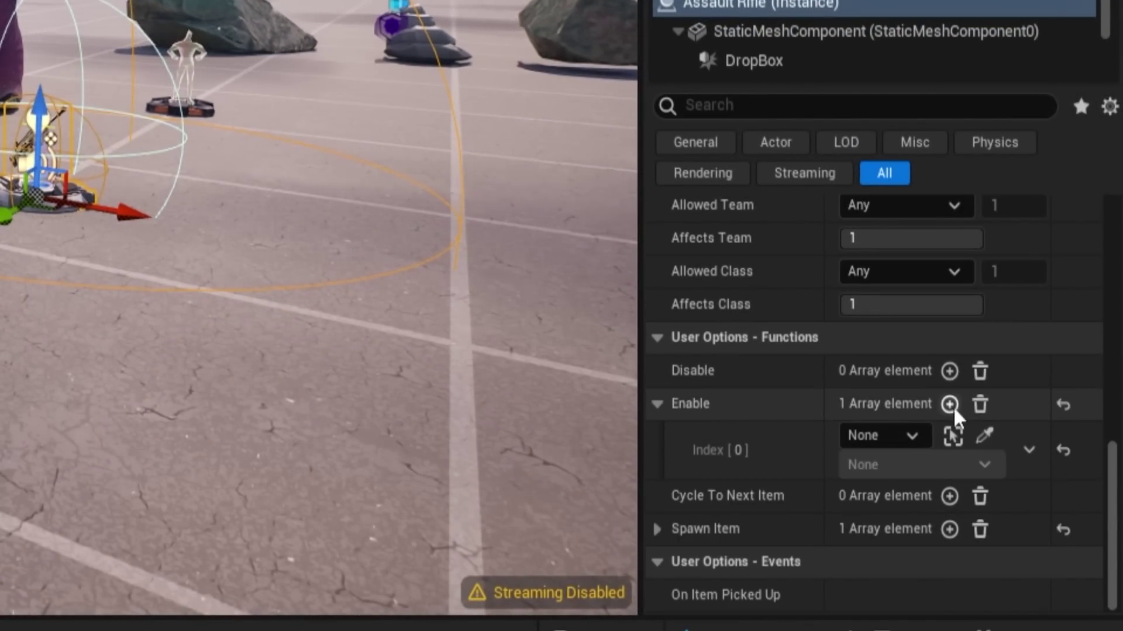
click(880, 439)
text(prop)
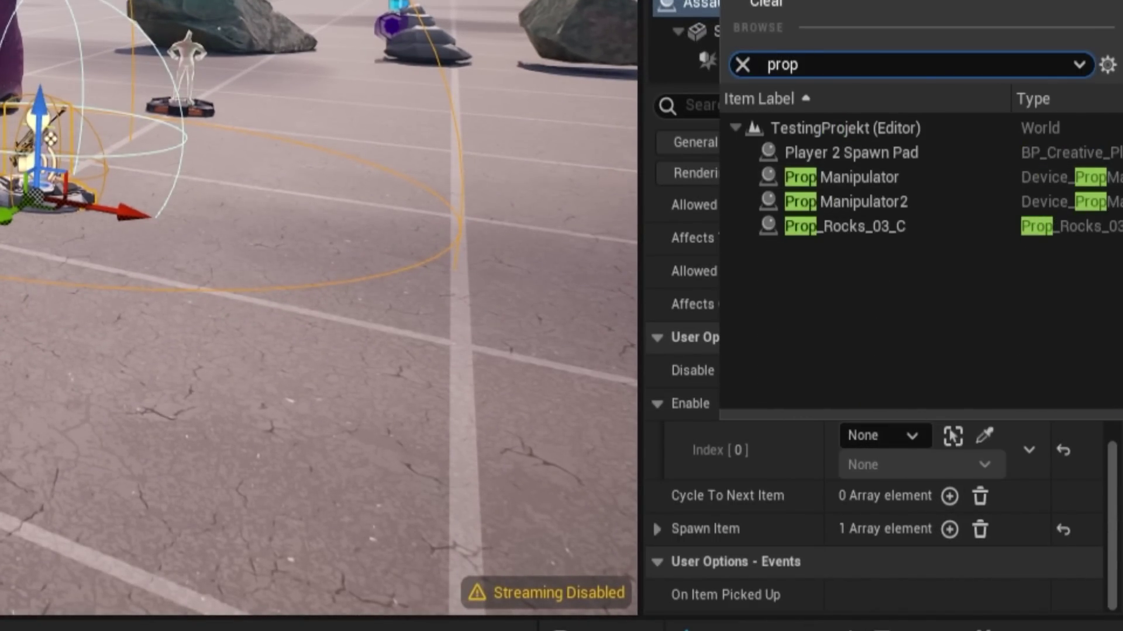
click(915, 202)
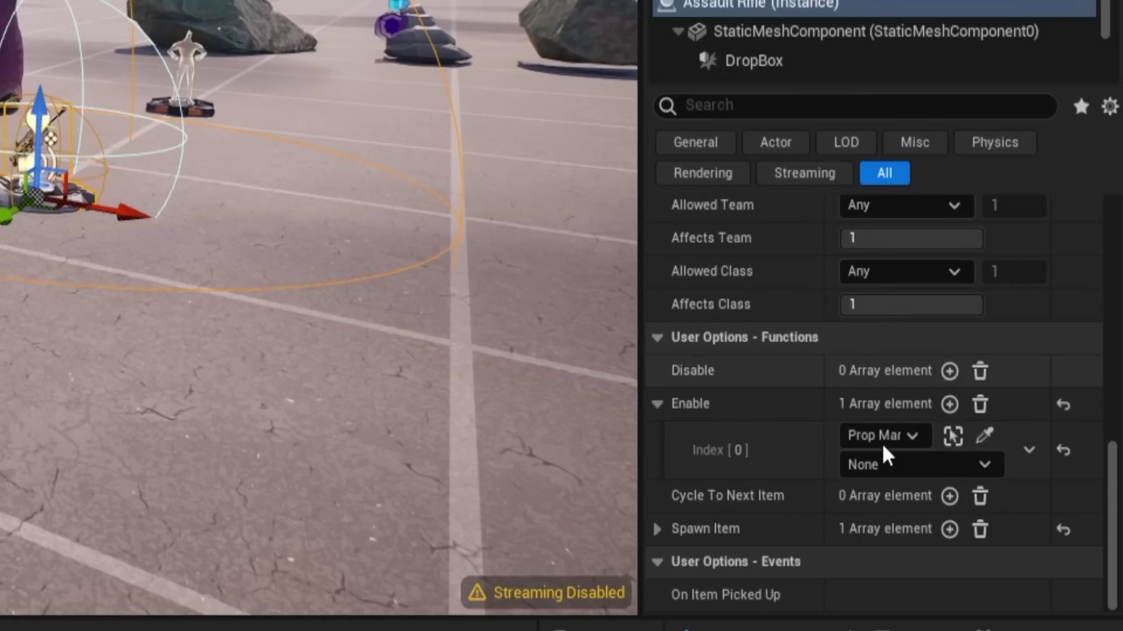
click(862, 465)
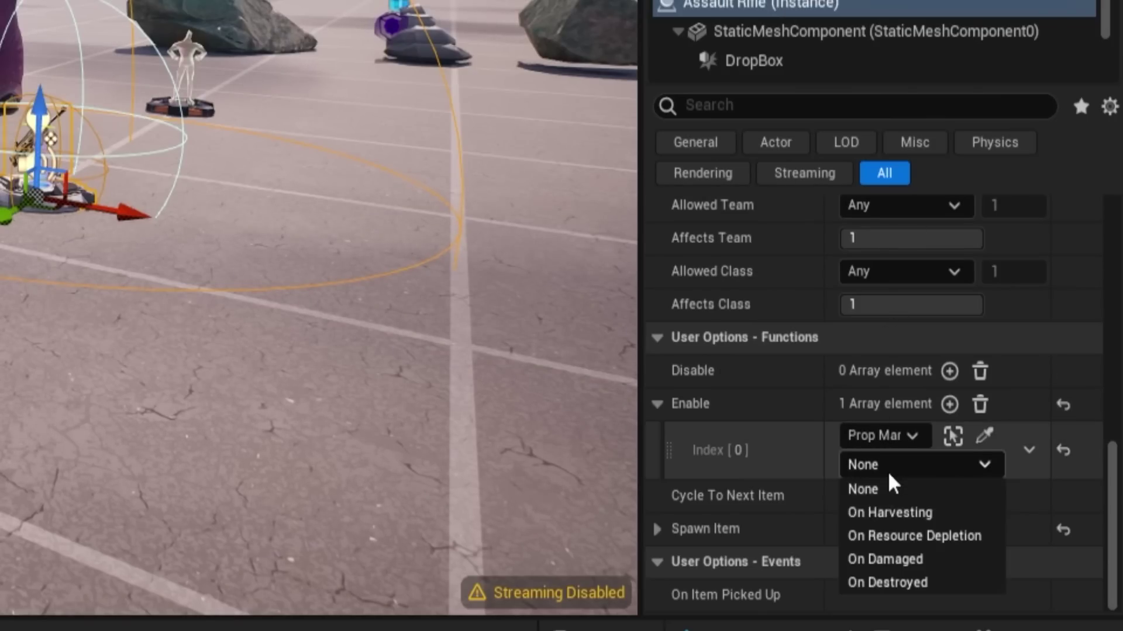
click(941, 585)
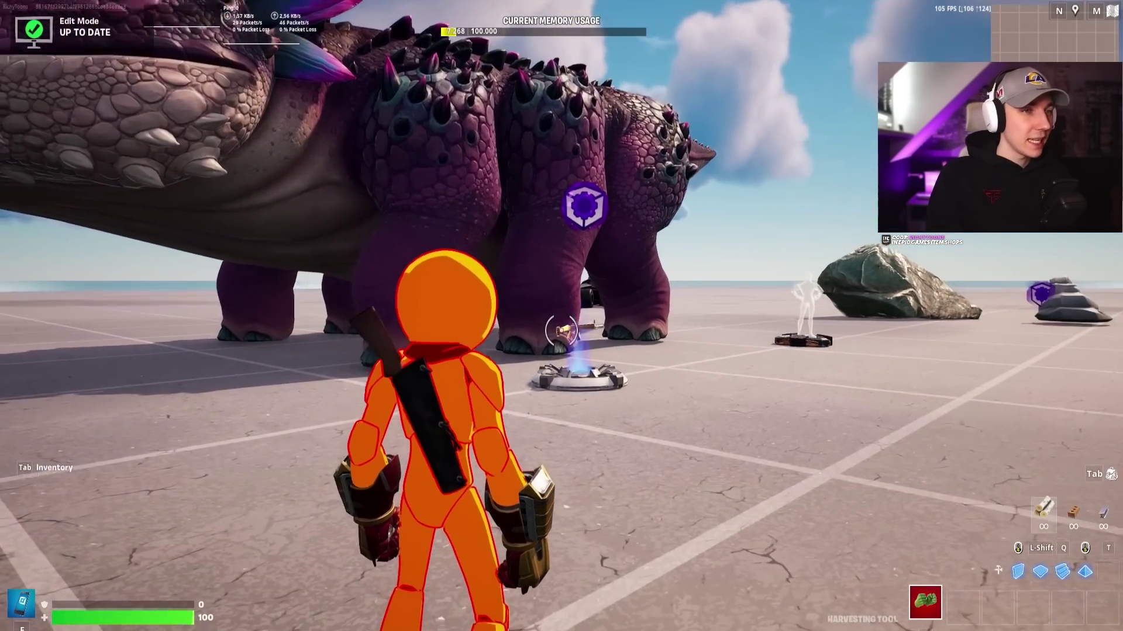
Step: Switch to Fortnite and inspect the Enable and Spawn Item function bindings in the Assault Rifle spawner's customization, leaving them unchanged
key(w)
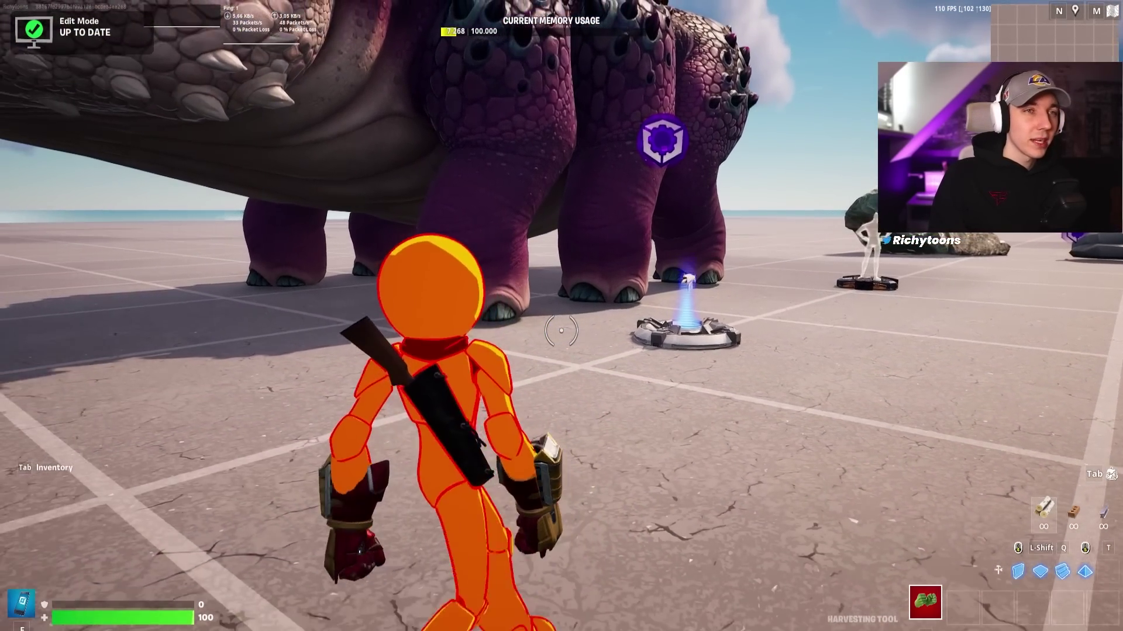
key(e)
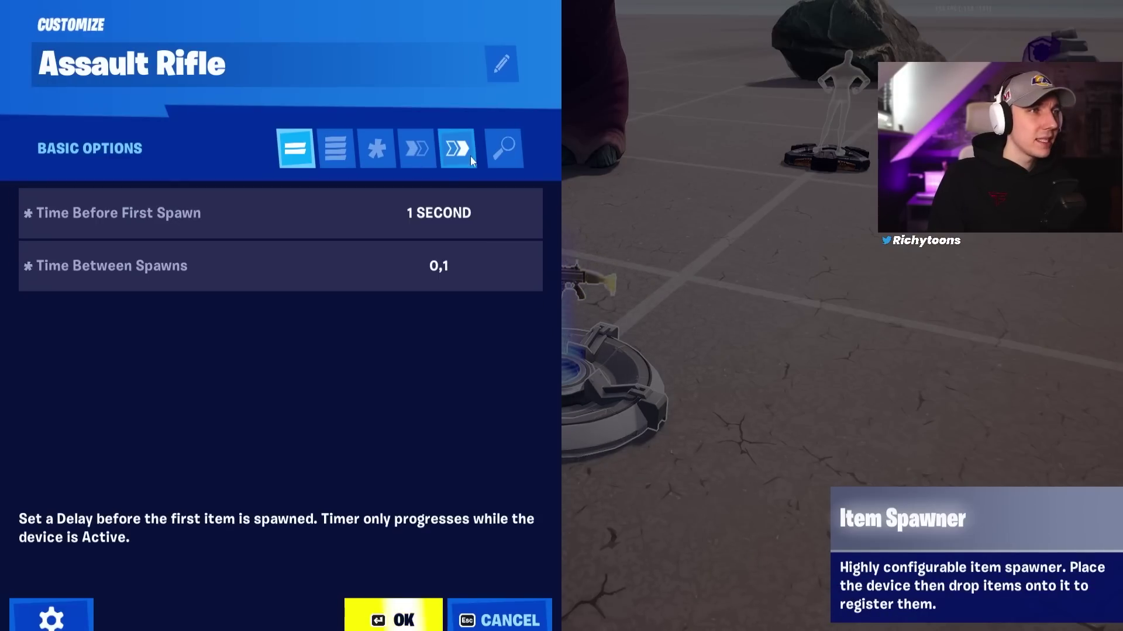
click(422, 152)
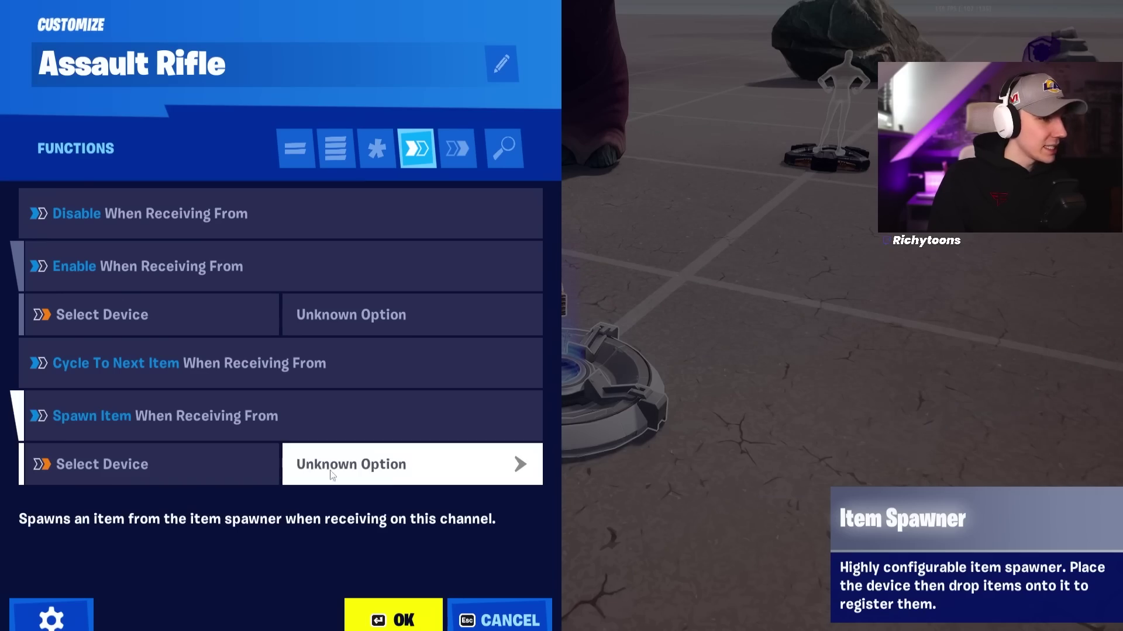
key(Escape)
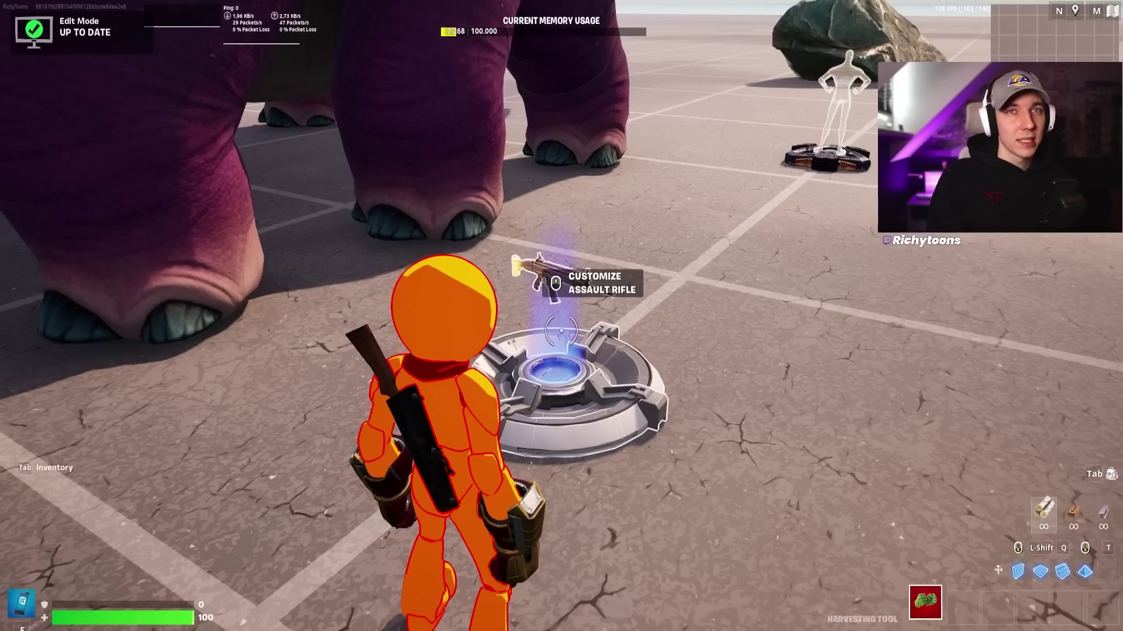
key(s)
key(f)
key(f)
key(s)
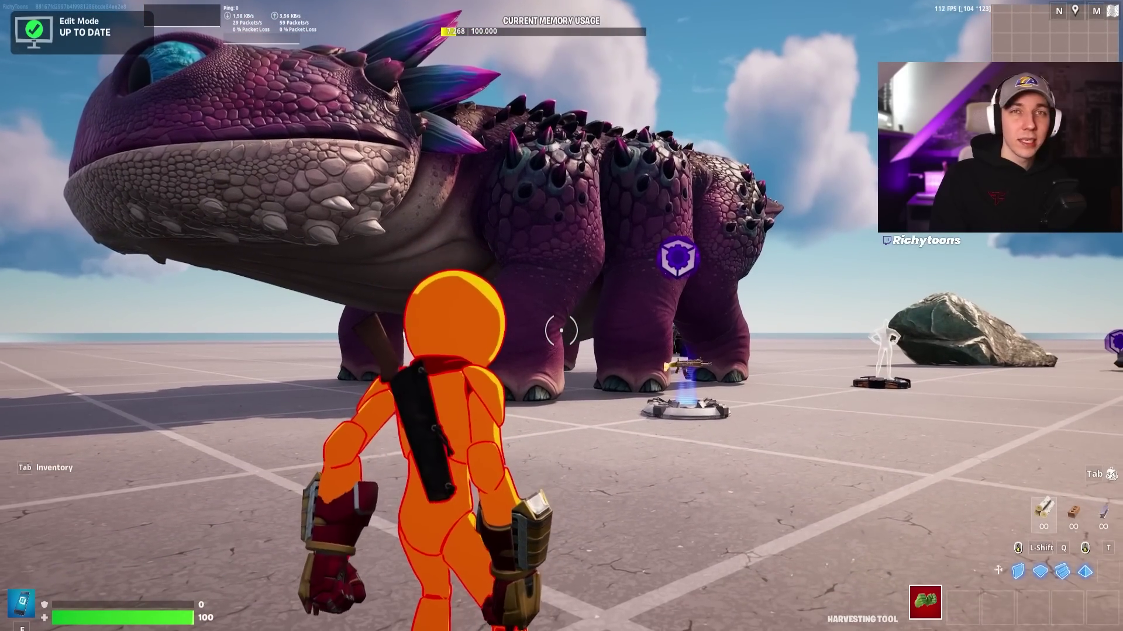
Step: Start the game and test the setup by shooting the creature with the Burst Pulse Rifle until it is destroyed
key(Escape)
key(Escape)
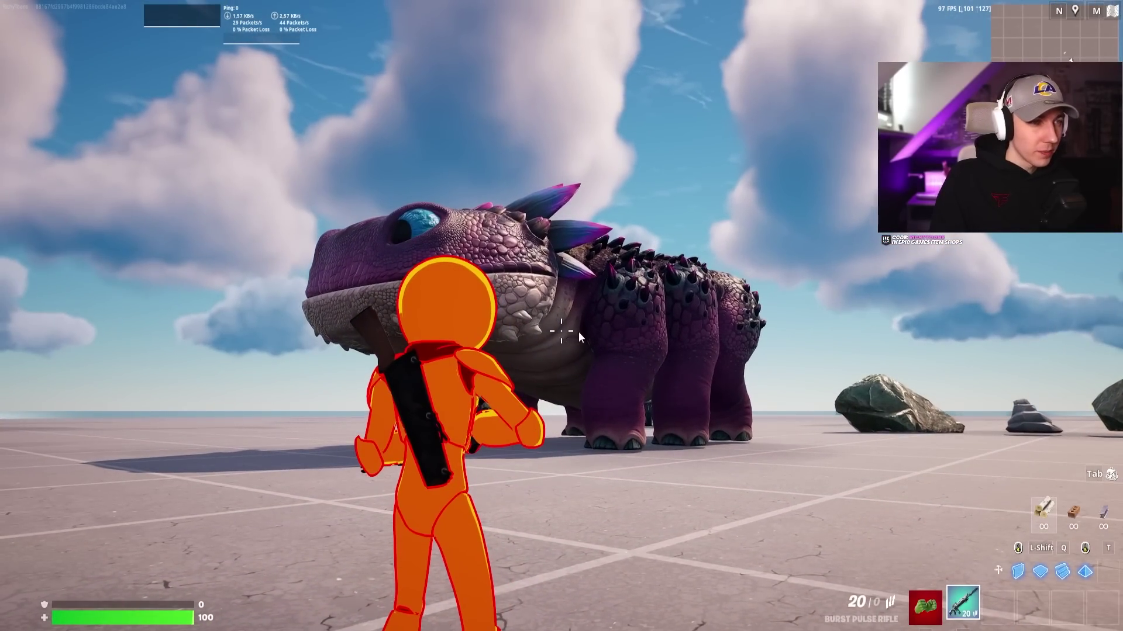
right_click(579, 337)
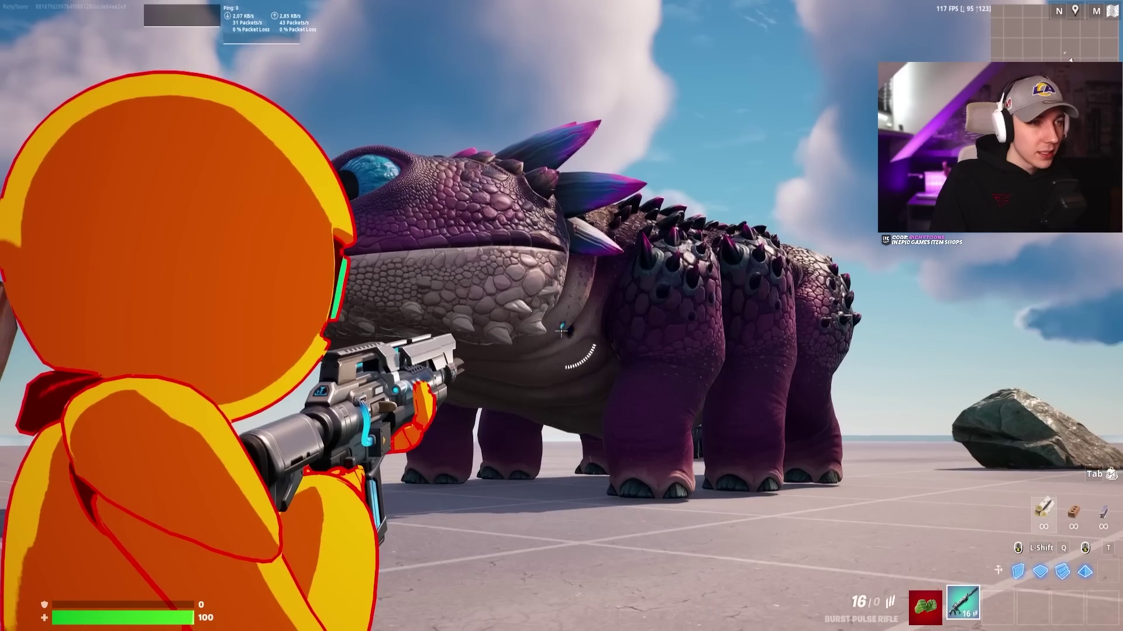
click(561, 331)
click(561, 331)
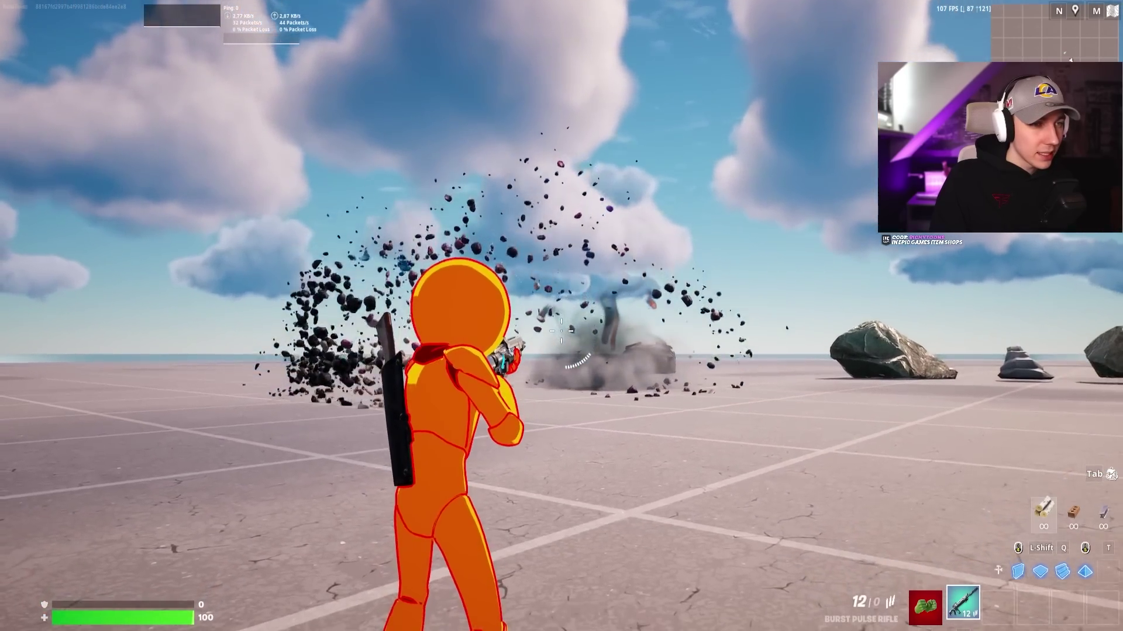